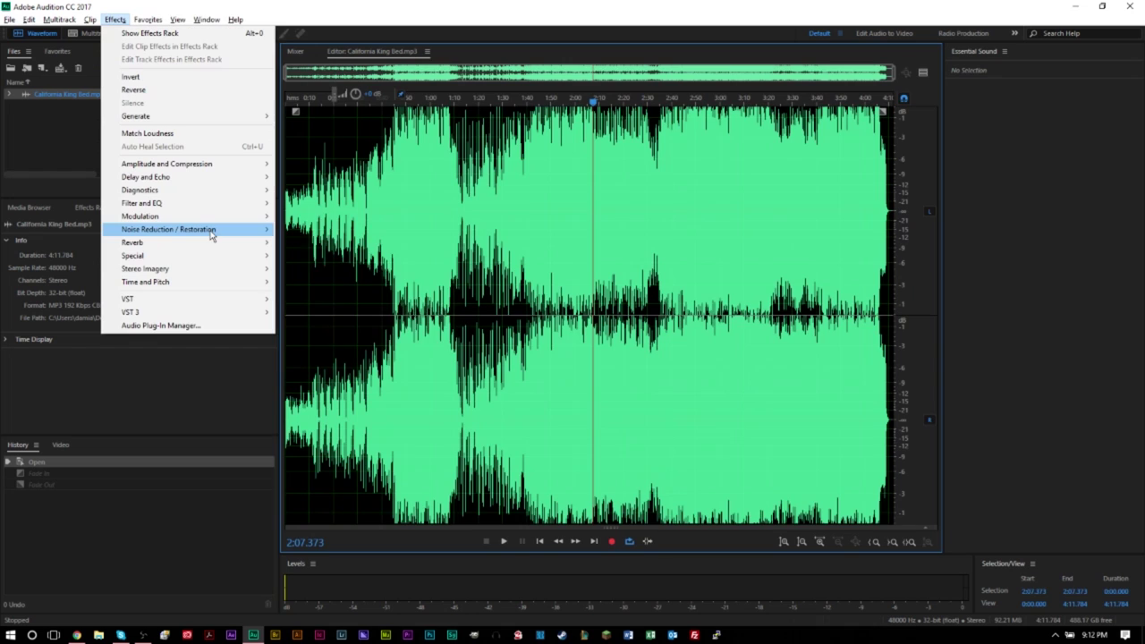
Step: Open Fade Envelope (process) and switch its preset from Zig Zag Cut to (Default)
mouse_move(228, 165)
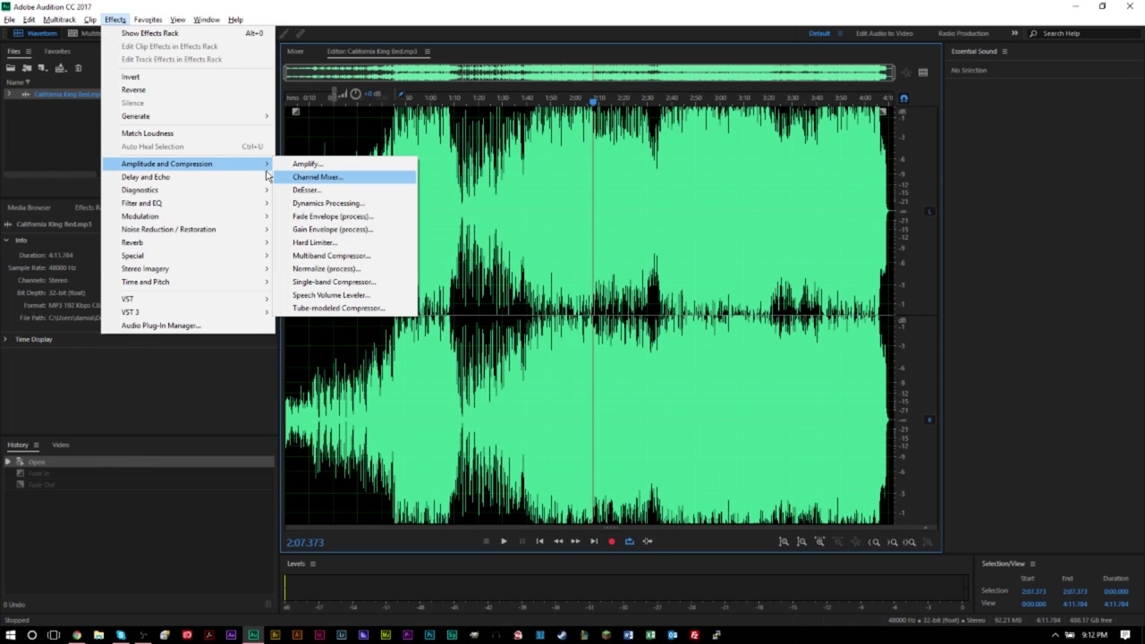
left_click(352, 216)
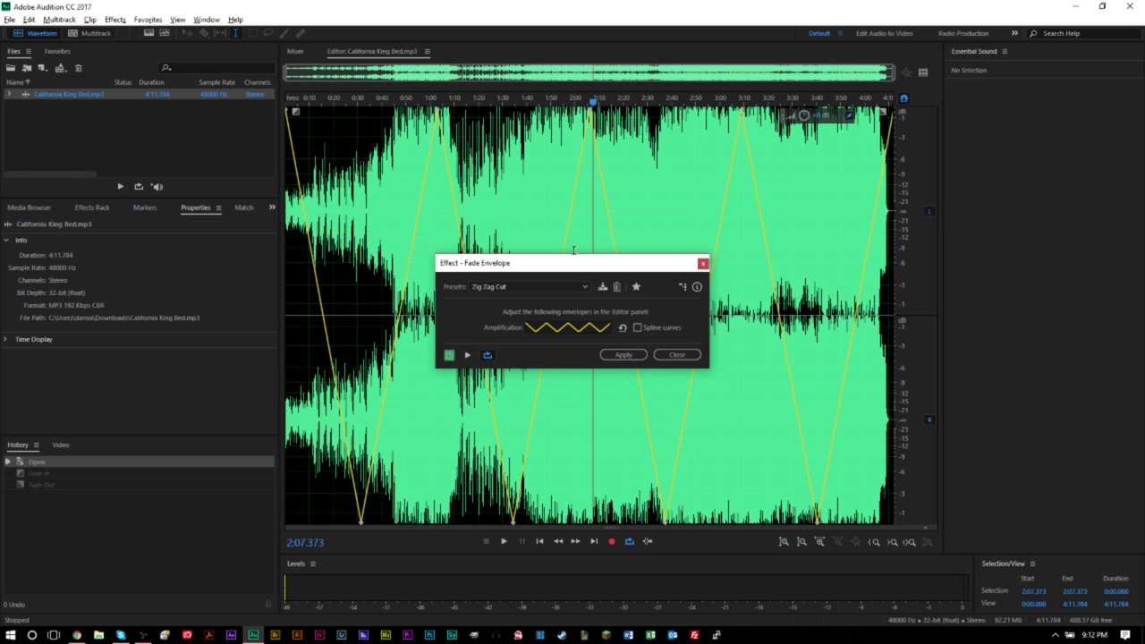
left_click_drag(569, 272, 825, 240)
left_click(775, 256)
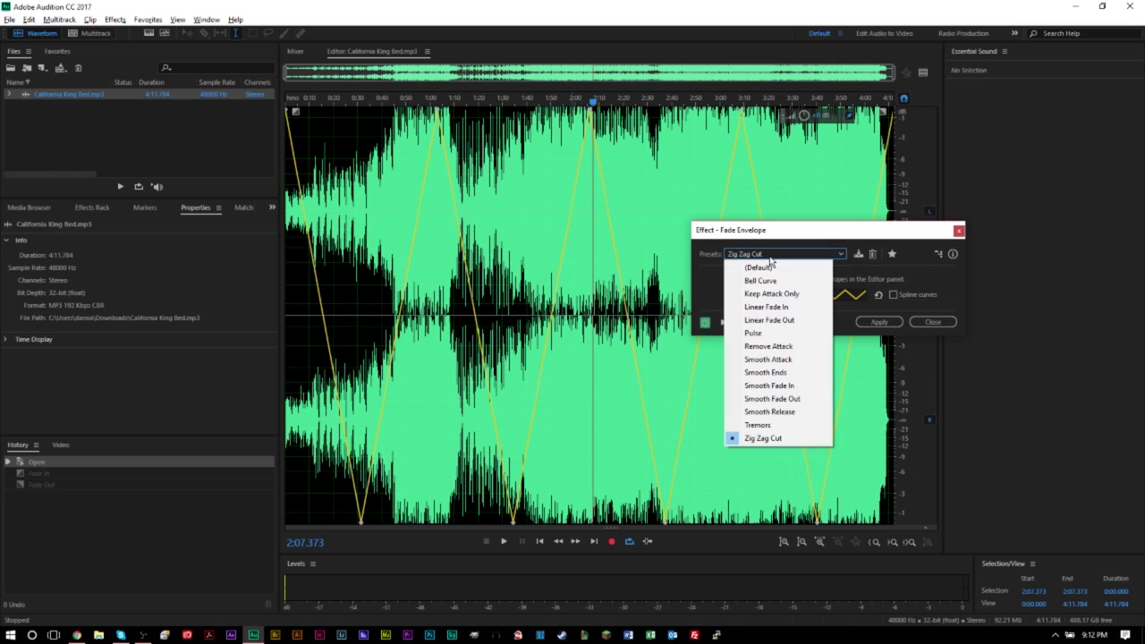
left_click(760, 264)
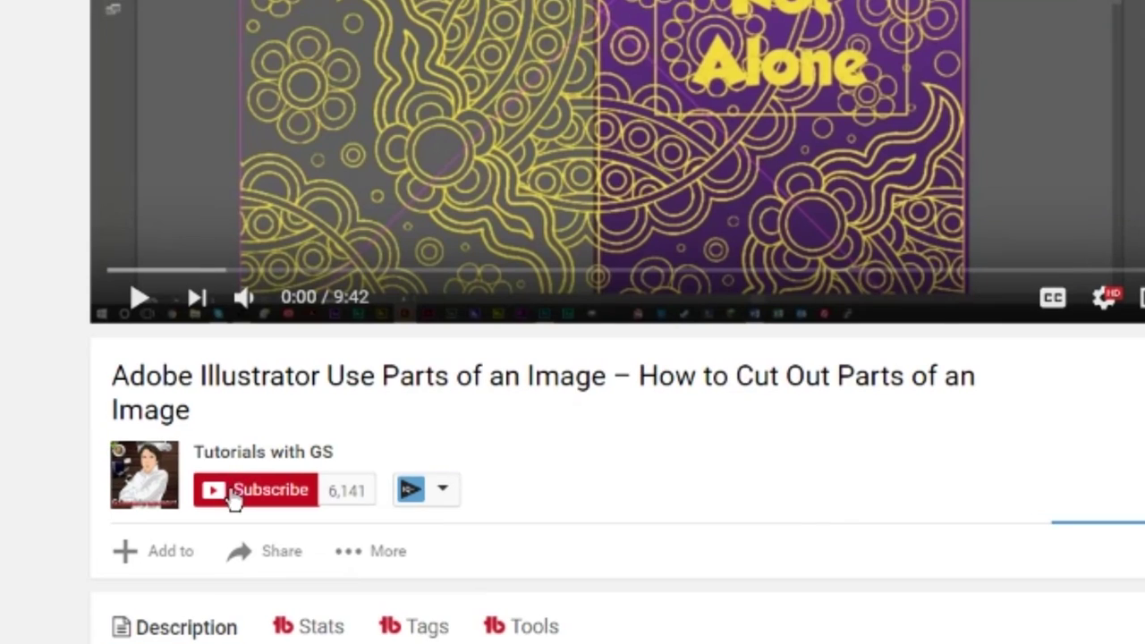
Step: Subscribe to the channel, choose 'Send me all notifications for this channel', and save
left_click(183, 412)
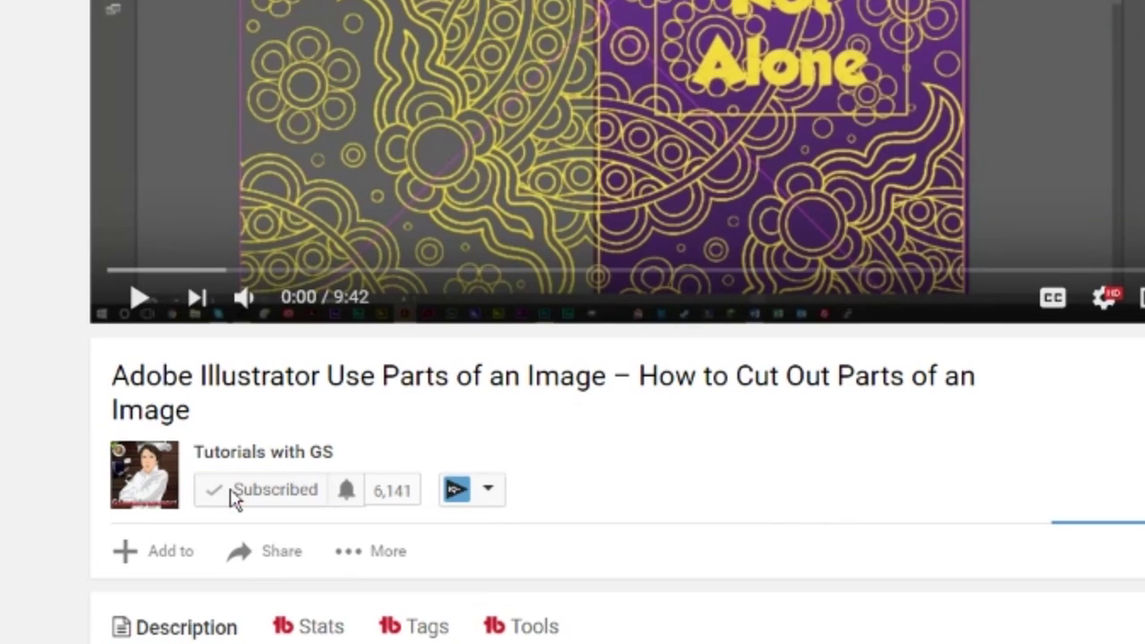
left_click(347, 494)
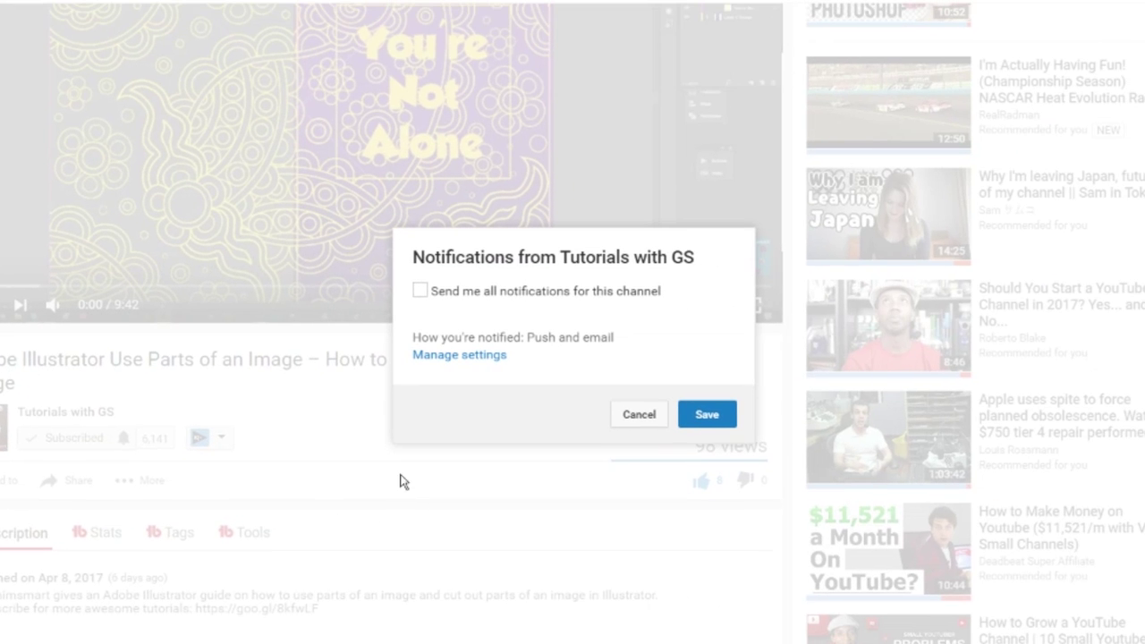
left_click(421, 291)
left_click(695, 417)
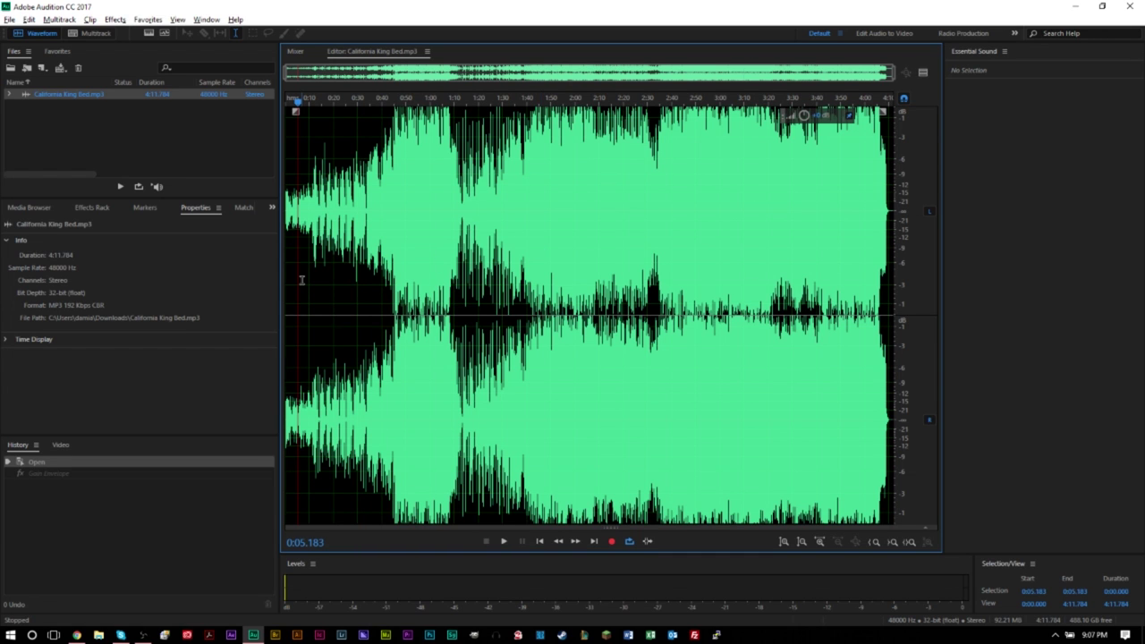
scroll(301, 280, "up", 5)
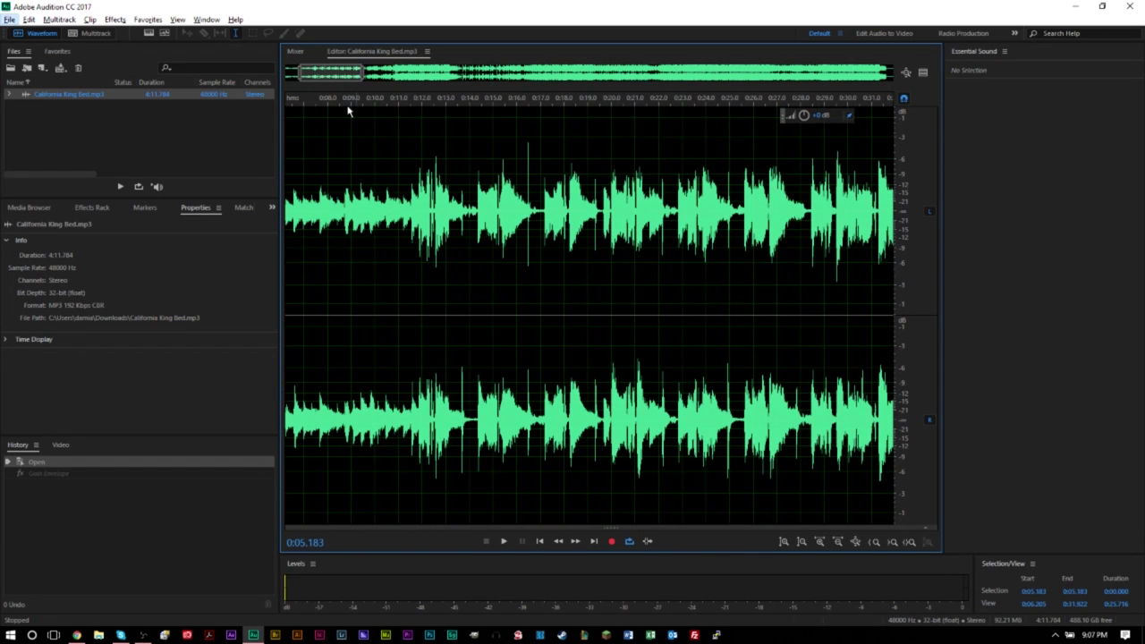
left_click_drag(345, 77, 309, 75)
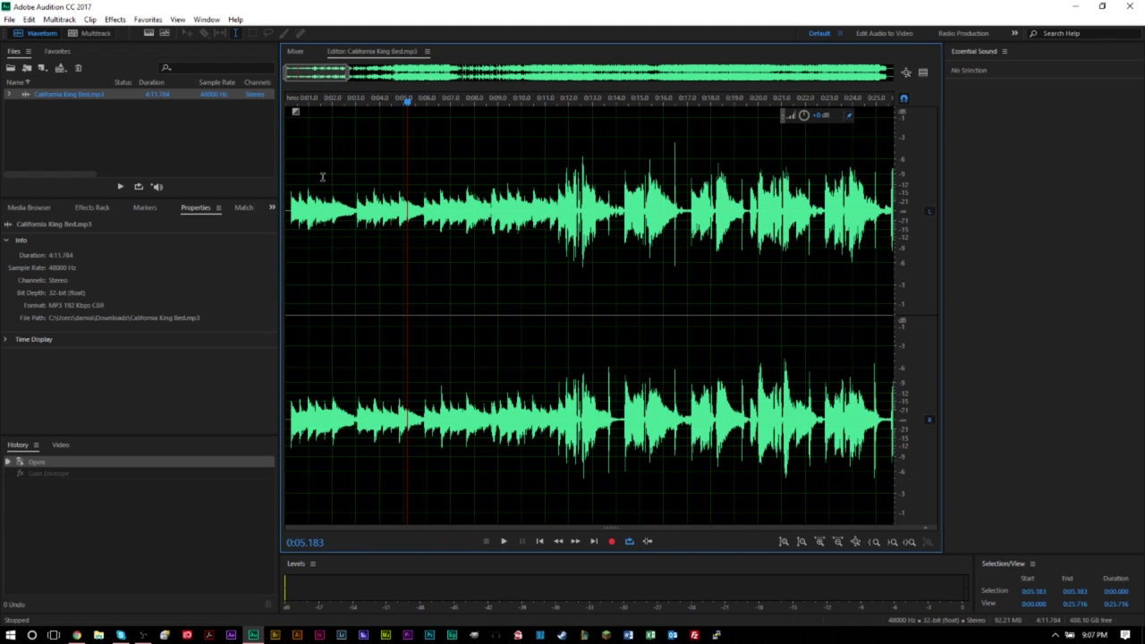
scroll(333, 222, "up", 2)
left_click_drag(309, 84, 274, 102)
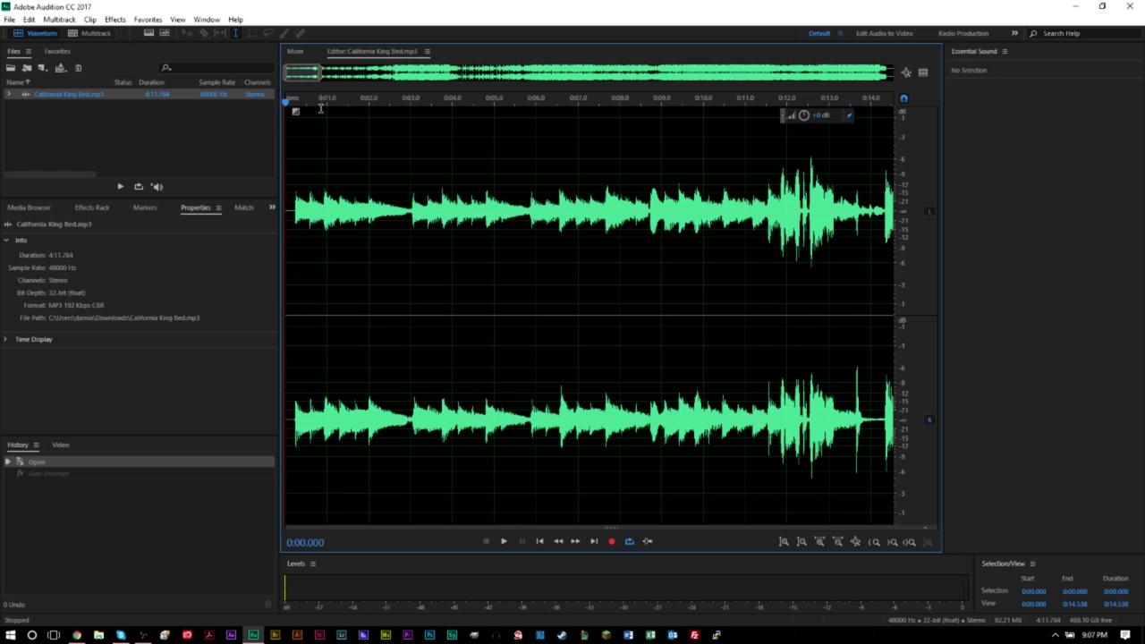
key("space")
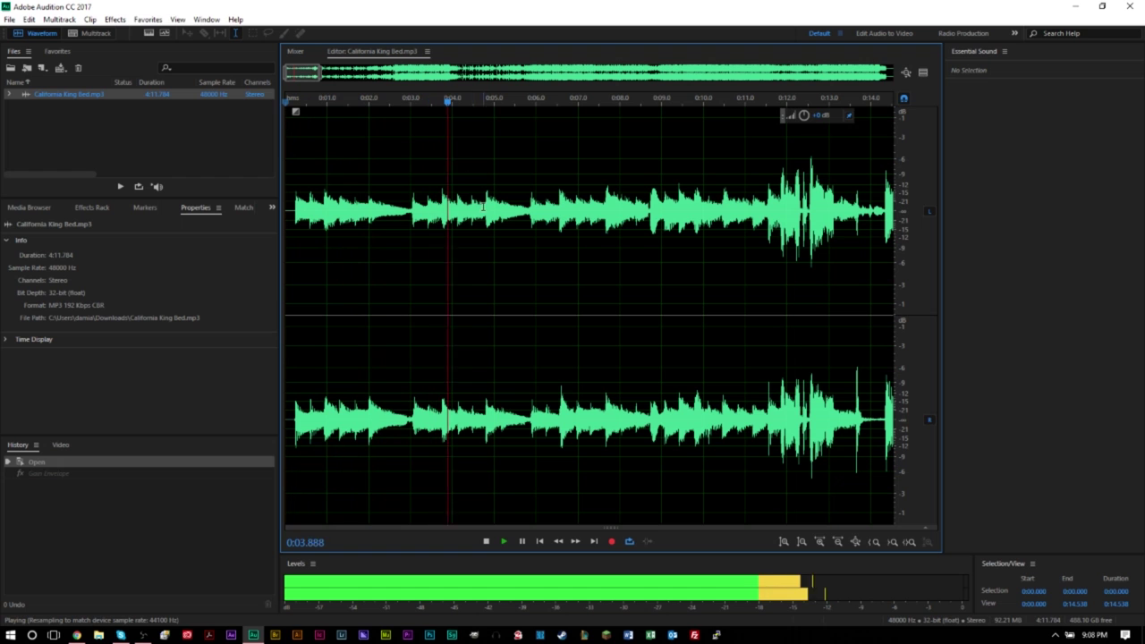
key("space")
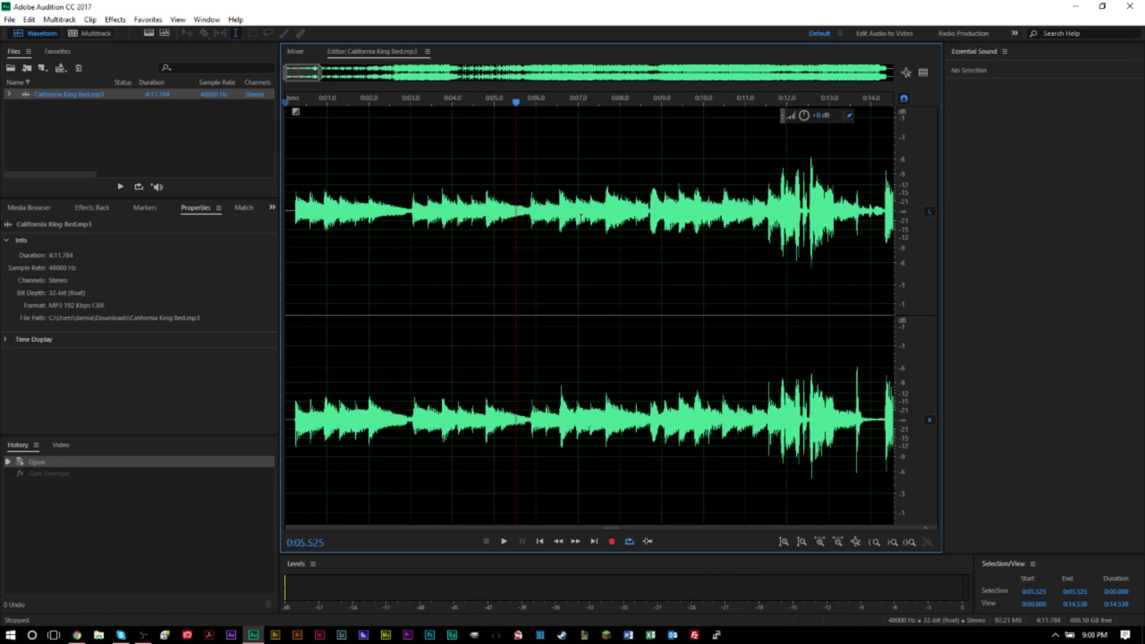
scroll(582, 219, "down", 10)
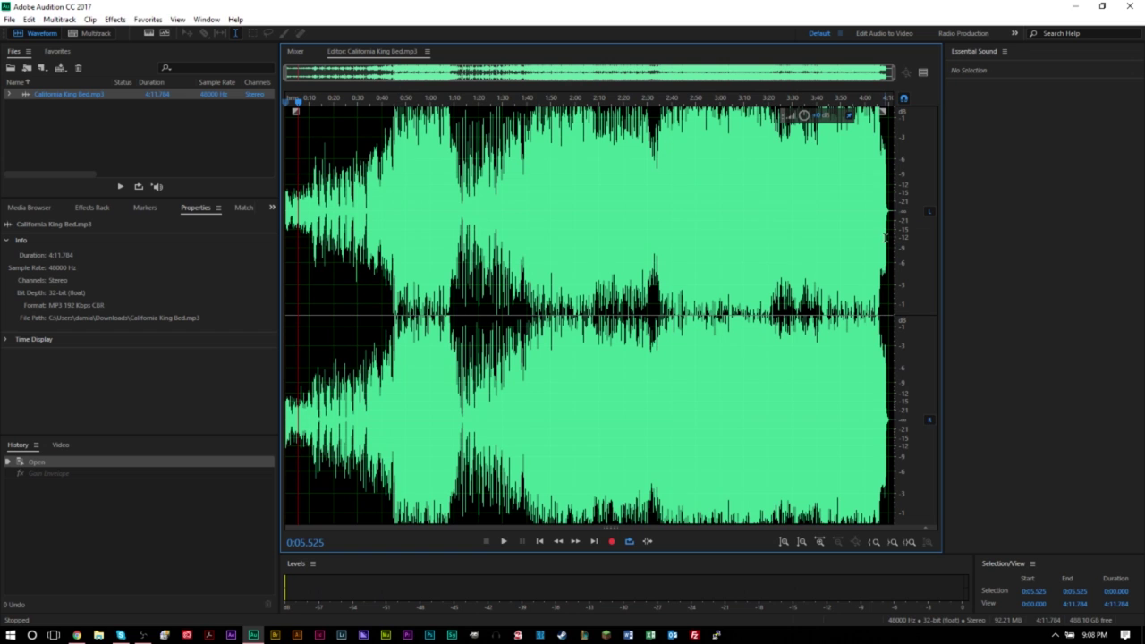
scroll(888, 242, "up", 10)
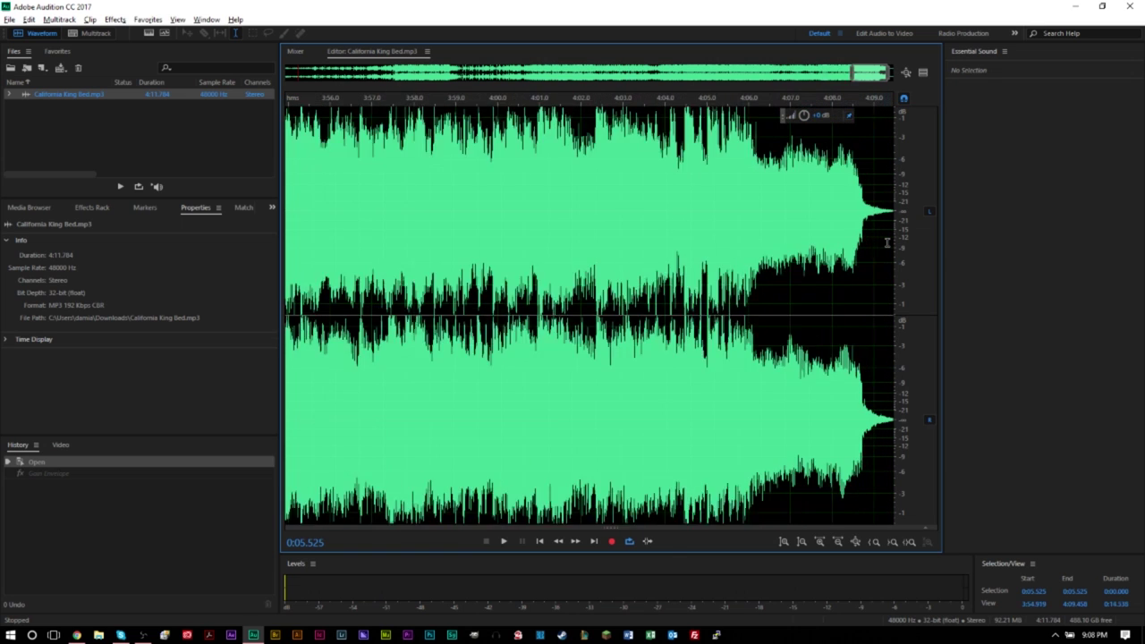
scroll(887, 241, "up", 3)
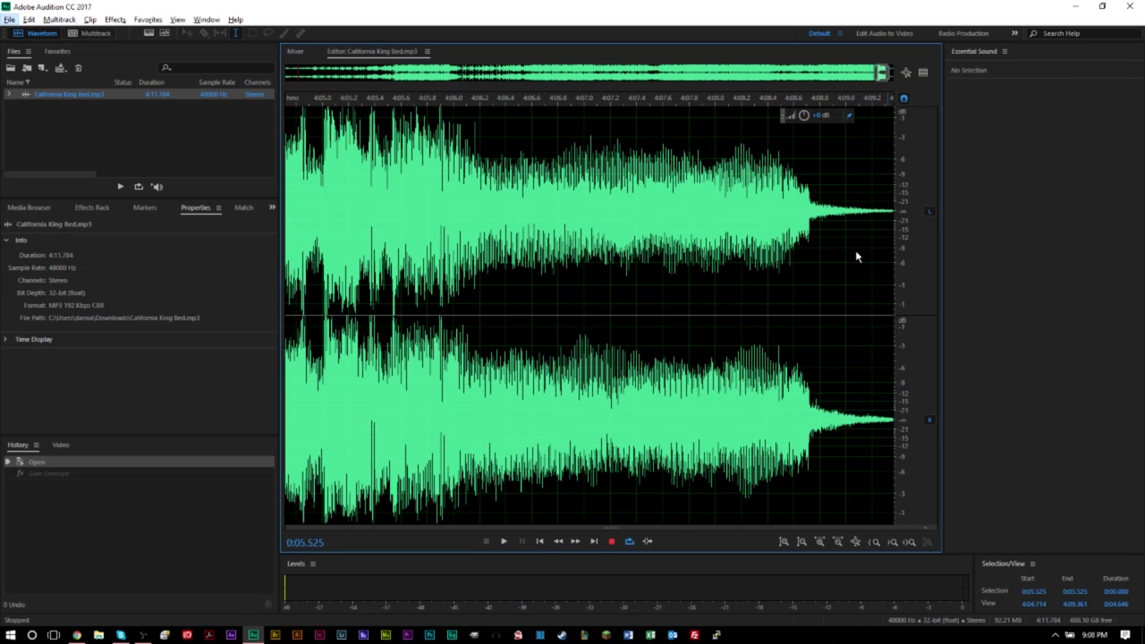
left_click(427, 242)
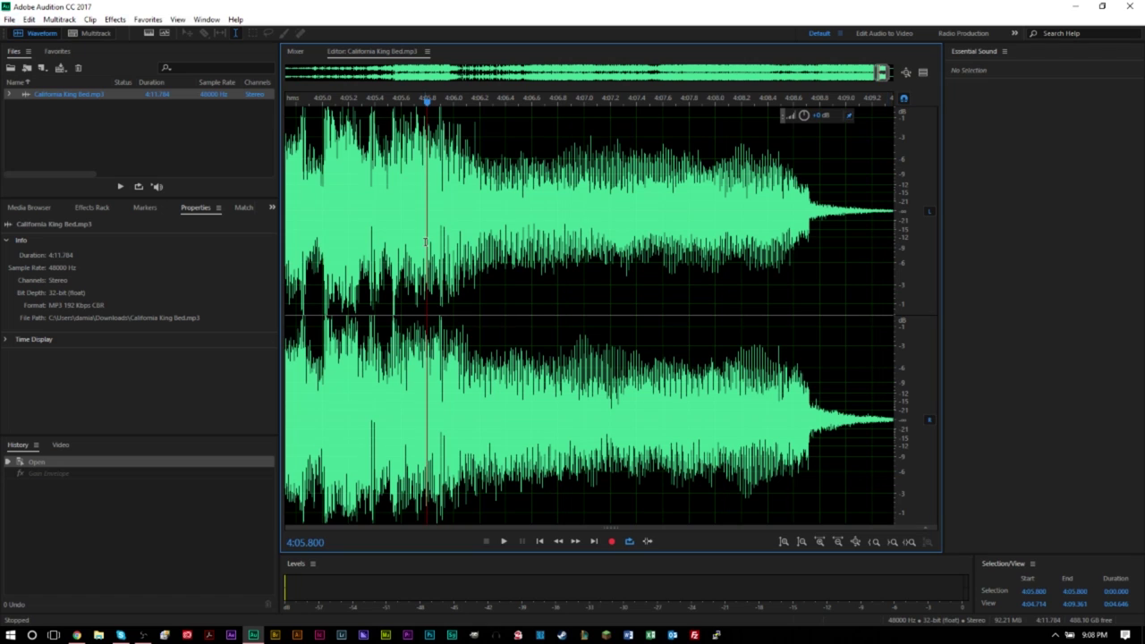
key("space")
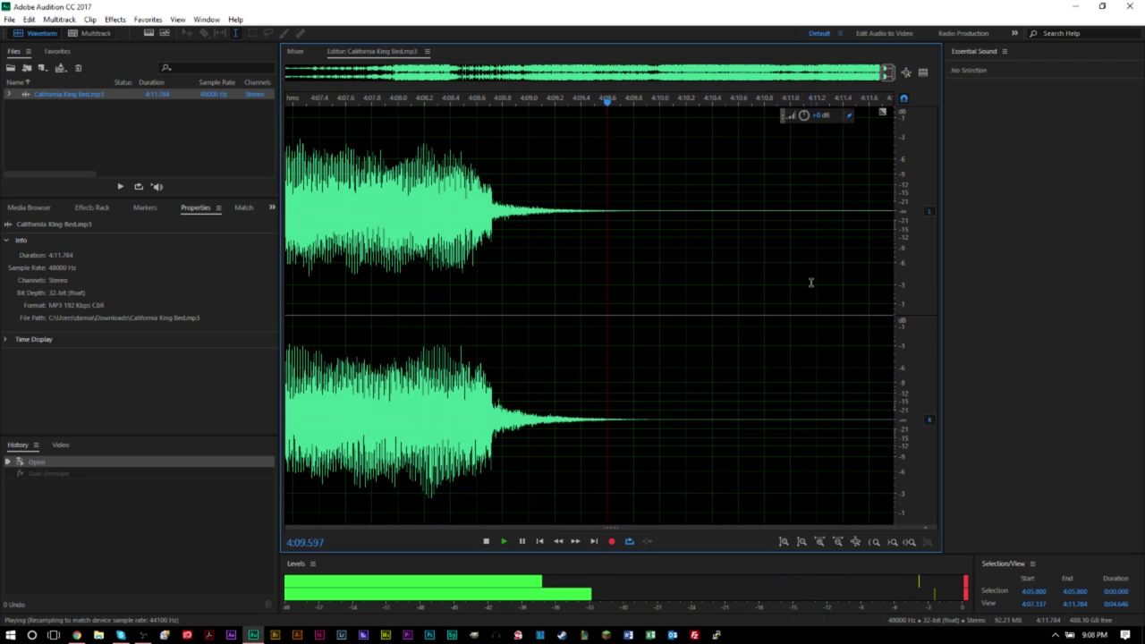
key("space")
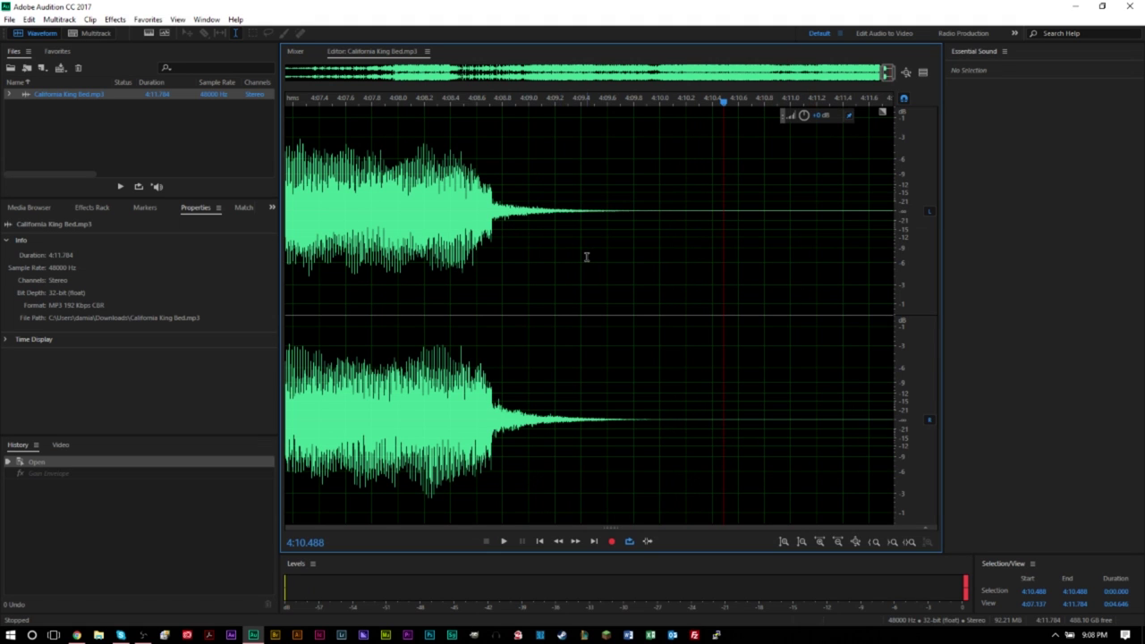
scroll(587, 256, "down", 2)
scroll(587, 256, "down", 4)
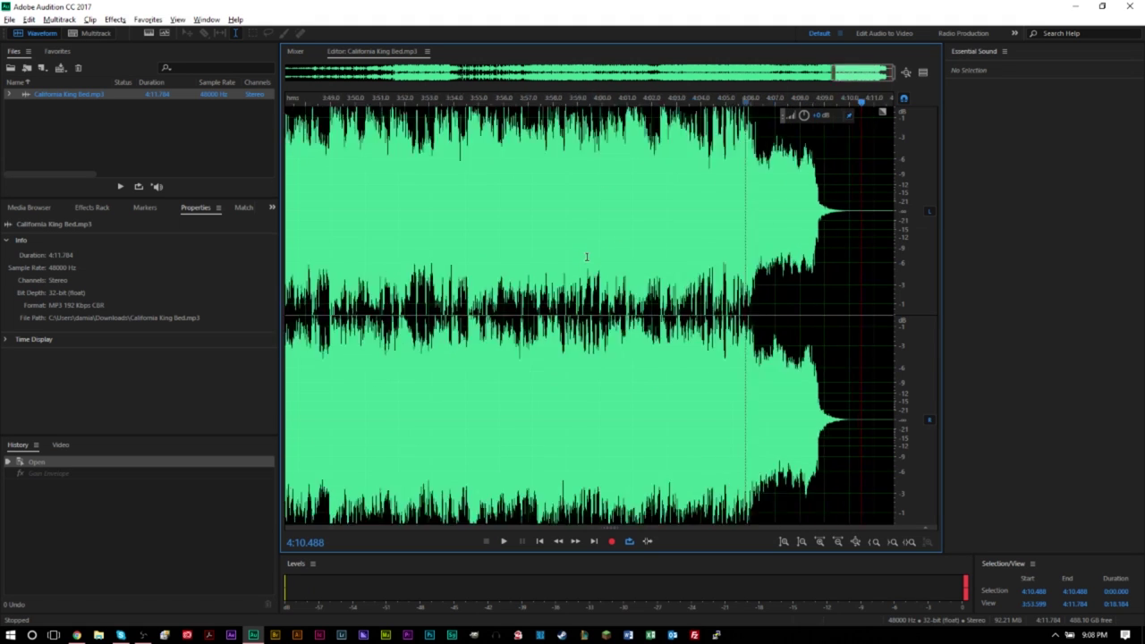
scroll(587, 257, "down", 3)
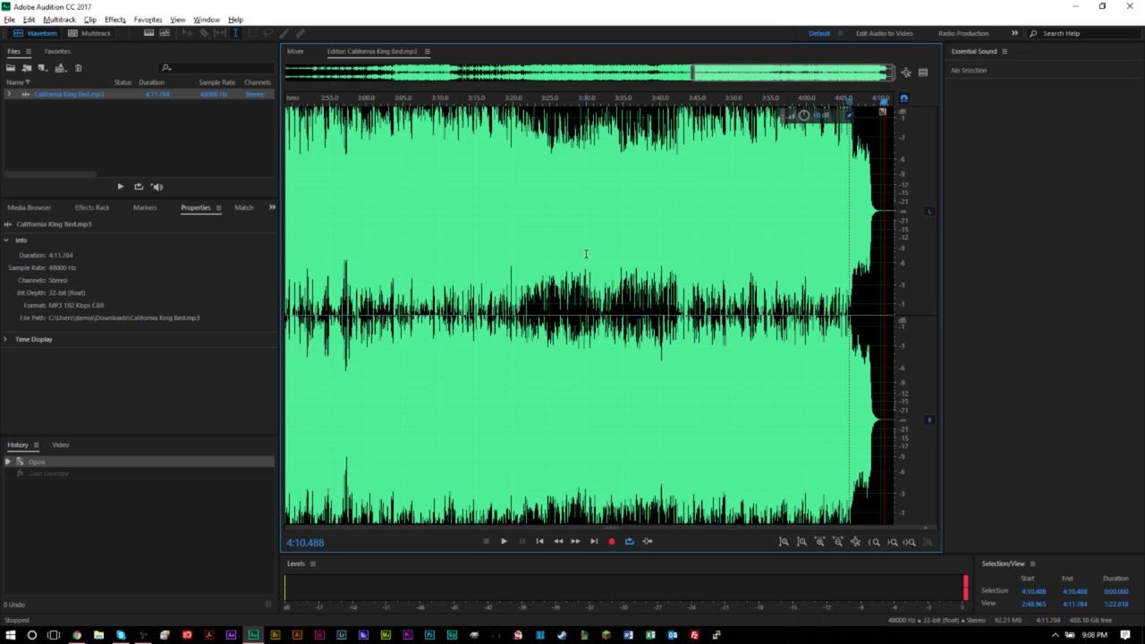
scroll(586, 254, "down", 3)
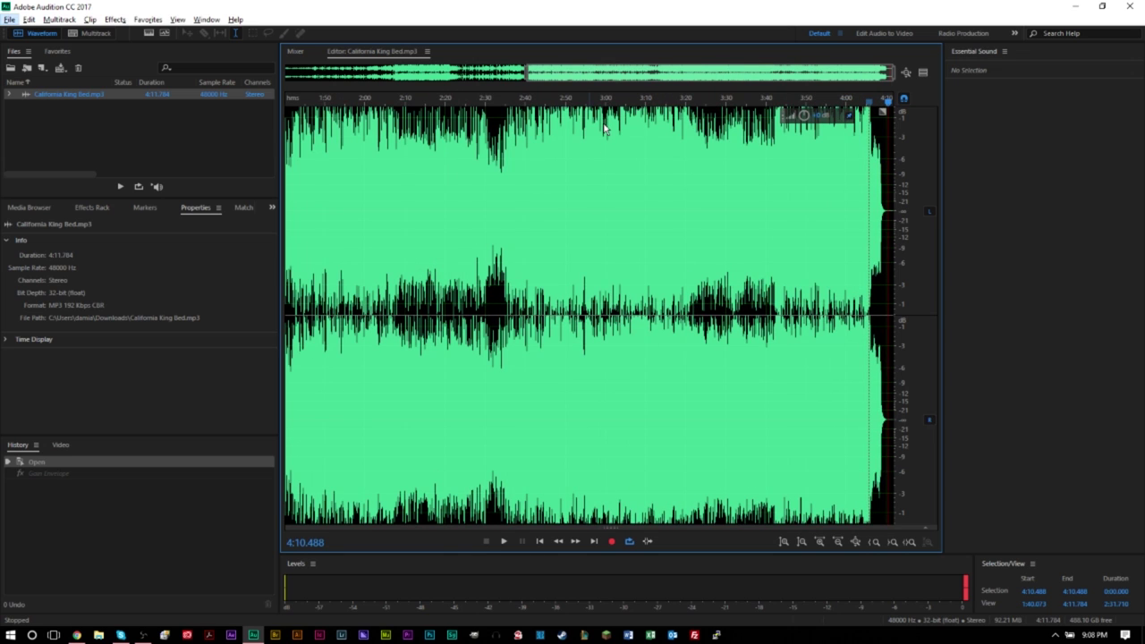
key("Escape")
scroll(557, 224, "down", 3)
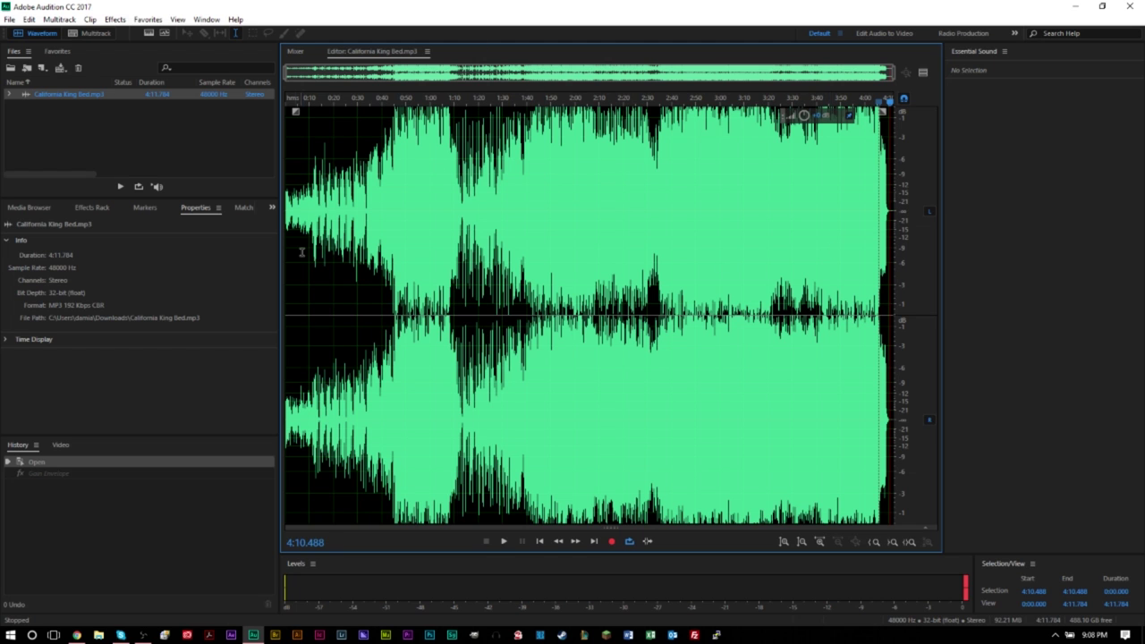
Step: Zoom and scroll the timeline until the whole song from 0:00 to 4:11 is visible
scroll(343, 312, "up", 4)
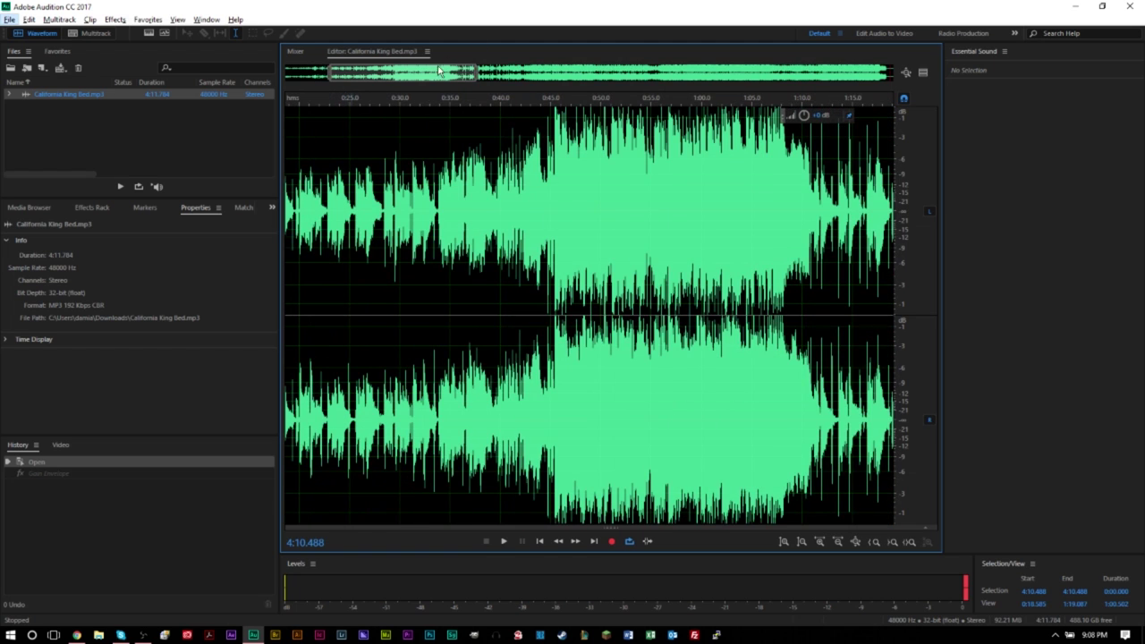
left_click_drag(441, 82, 387, 77)
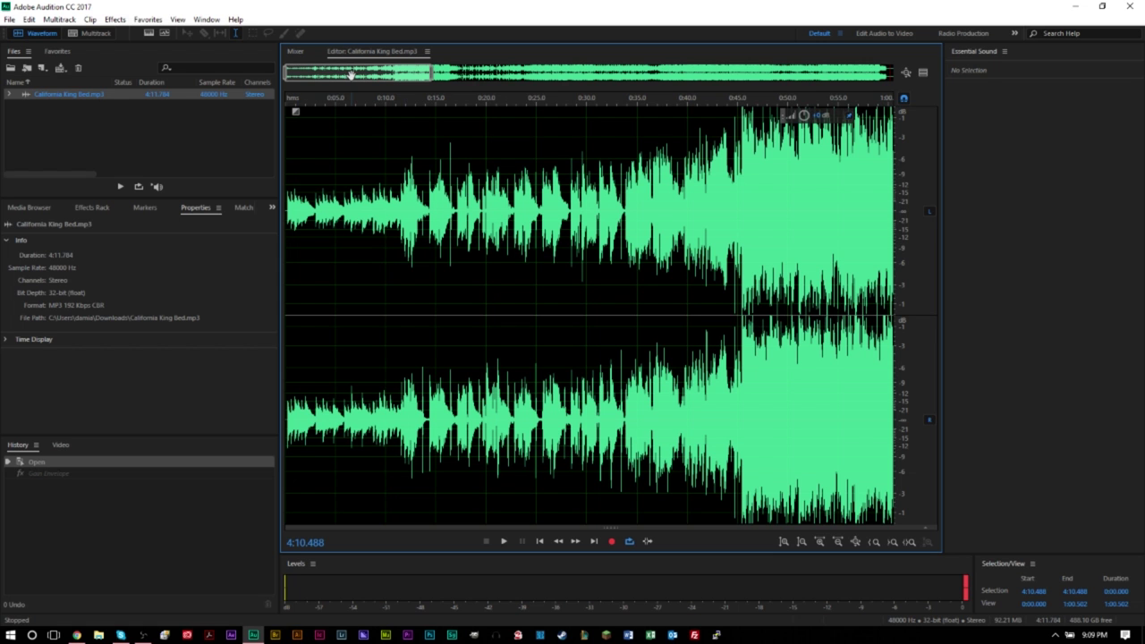
left_click_drag(354, 73, 902, 53)
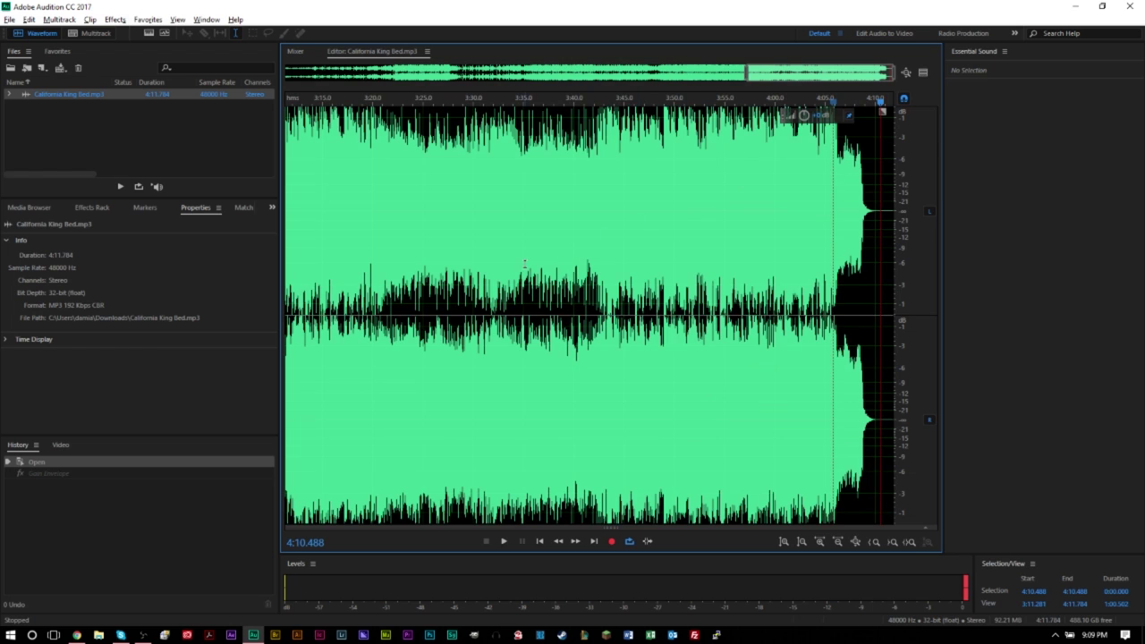
scroll(525, 264, "down", 5)
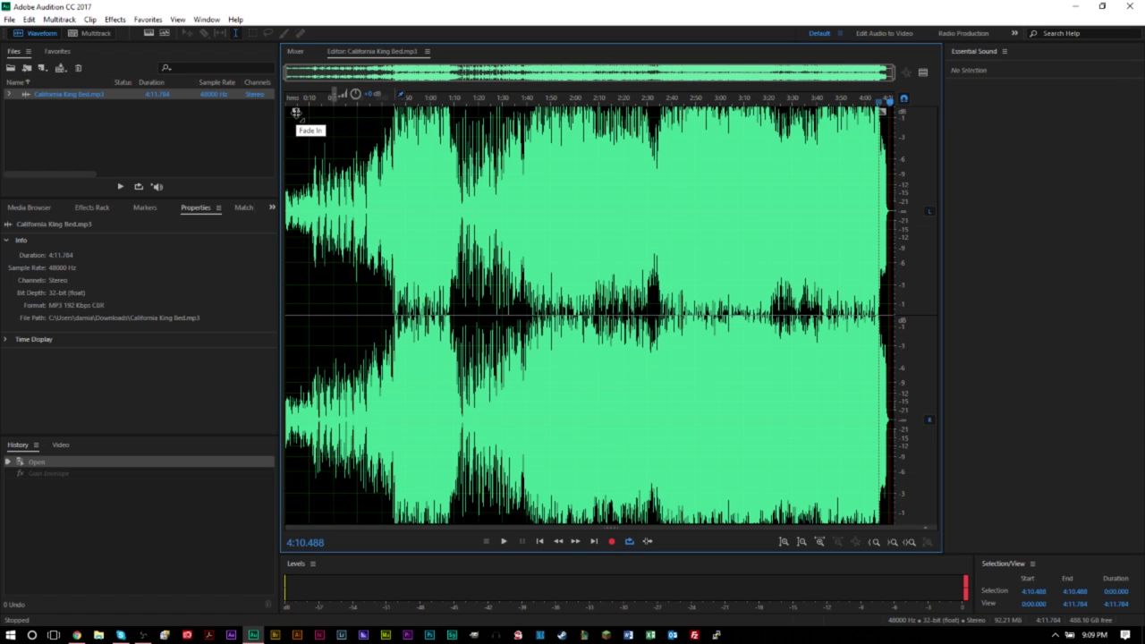
Step: Drag the Fade In handle to create a fade-in and shape its curve to end near 3:00
left_click_drag(296, 112, 682, 83)
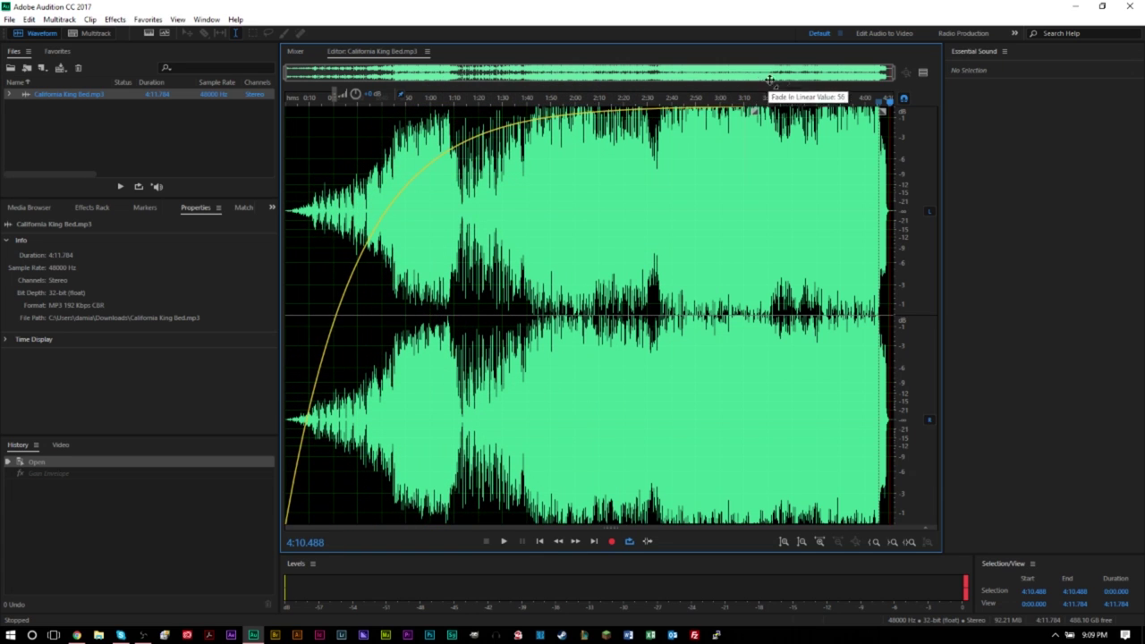
left_click_drag(769, 81, 753, 242)
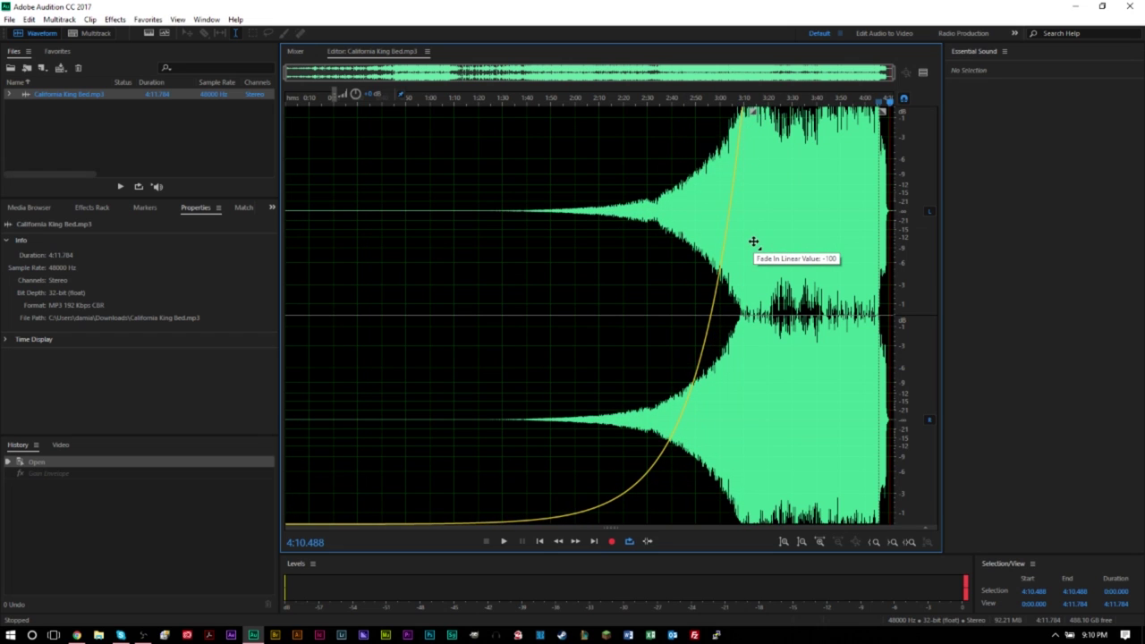
left_click_drag(754, 242, 377, 123)
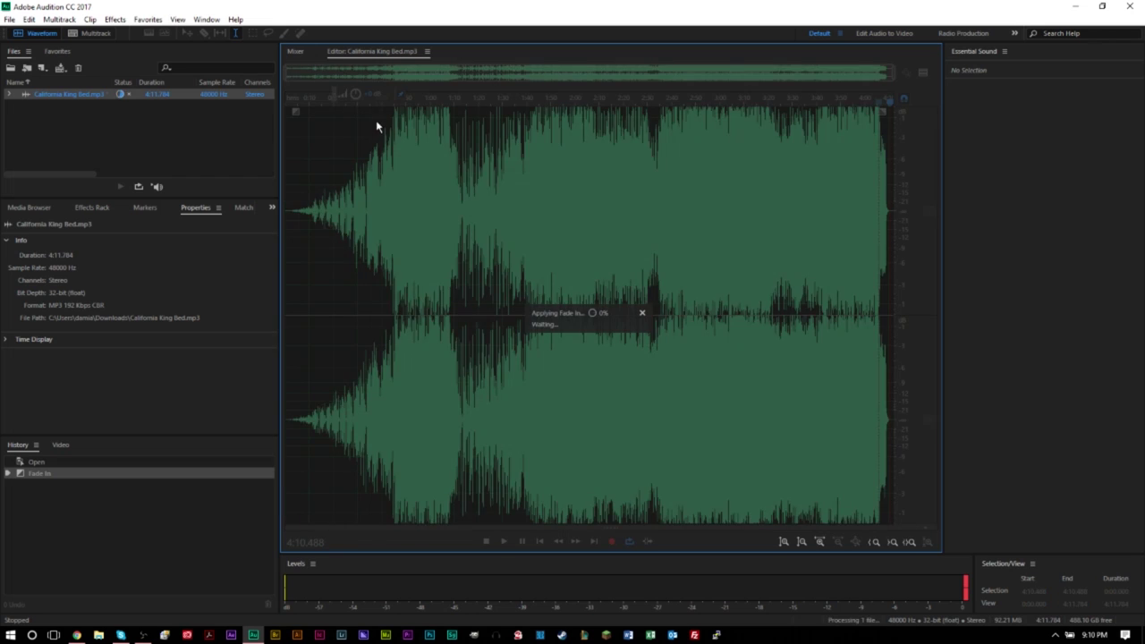
Step: Play and stop the song to hear the fade-in, then undo it with Ctrl+Z
key("space")
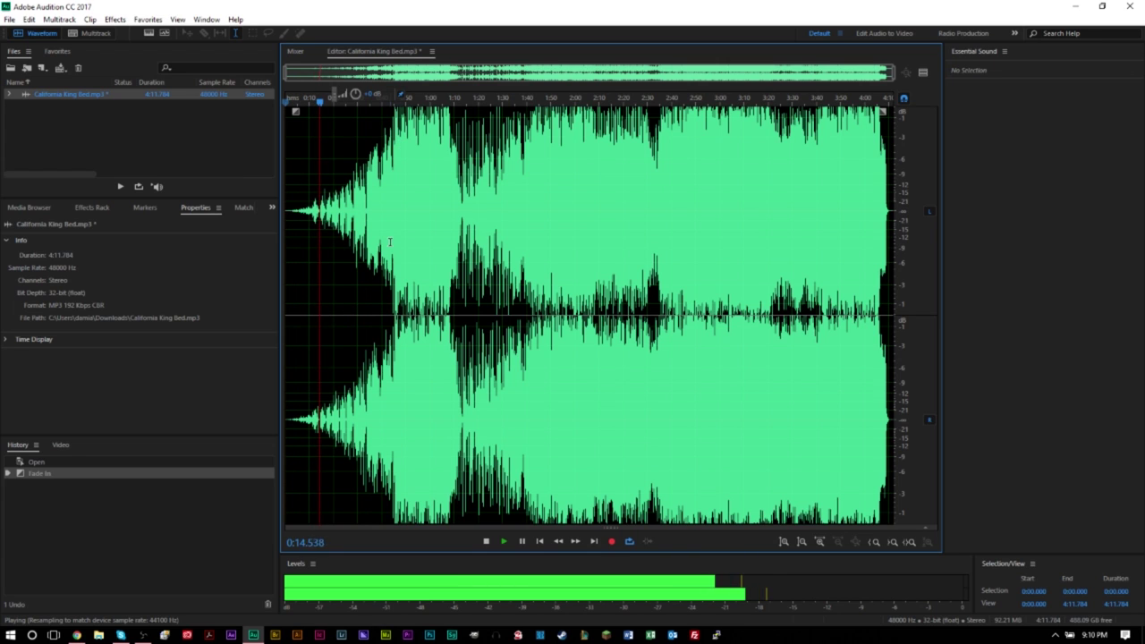
key("space")
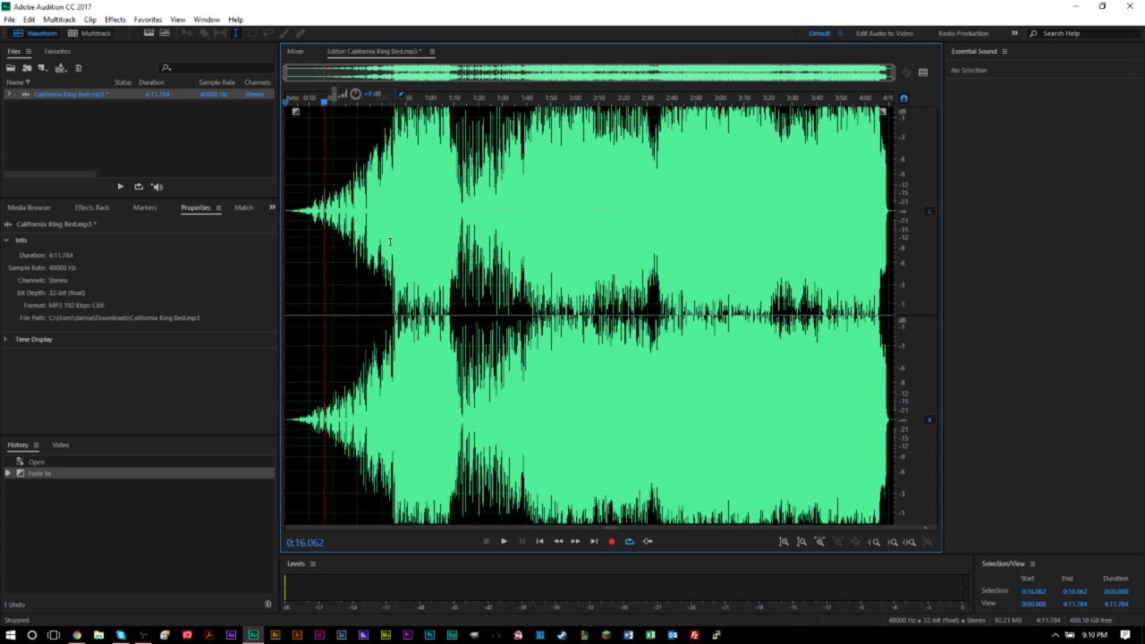
key("ctrl+z")
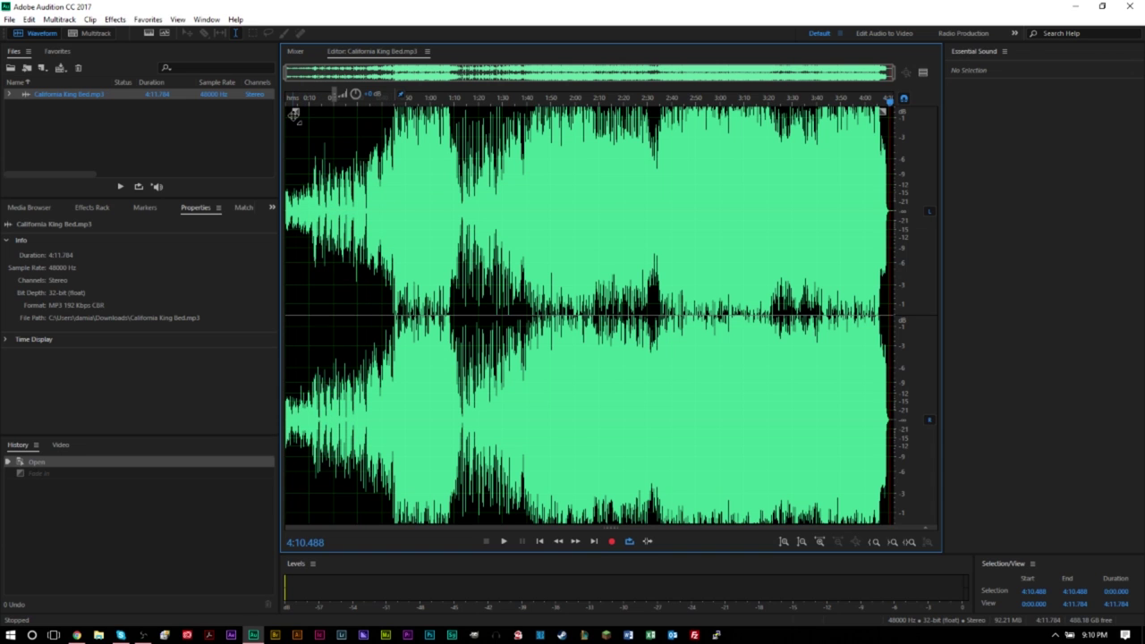
left_click_drag(293, 113, 730, 109)
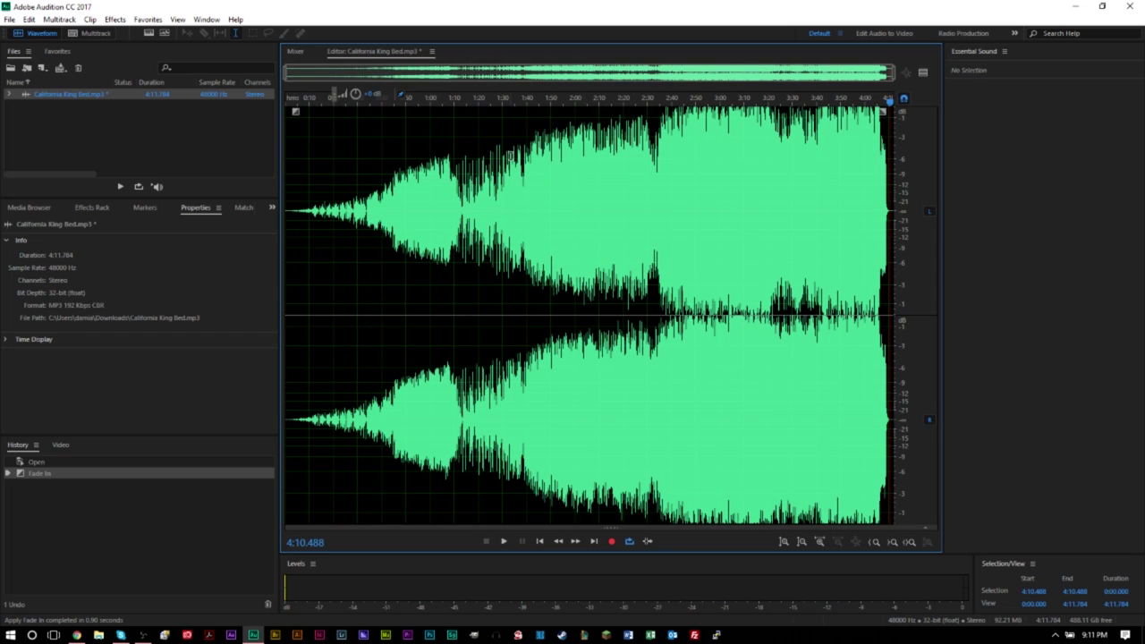
key("space")
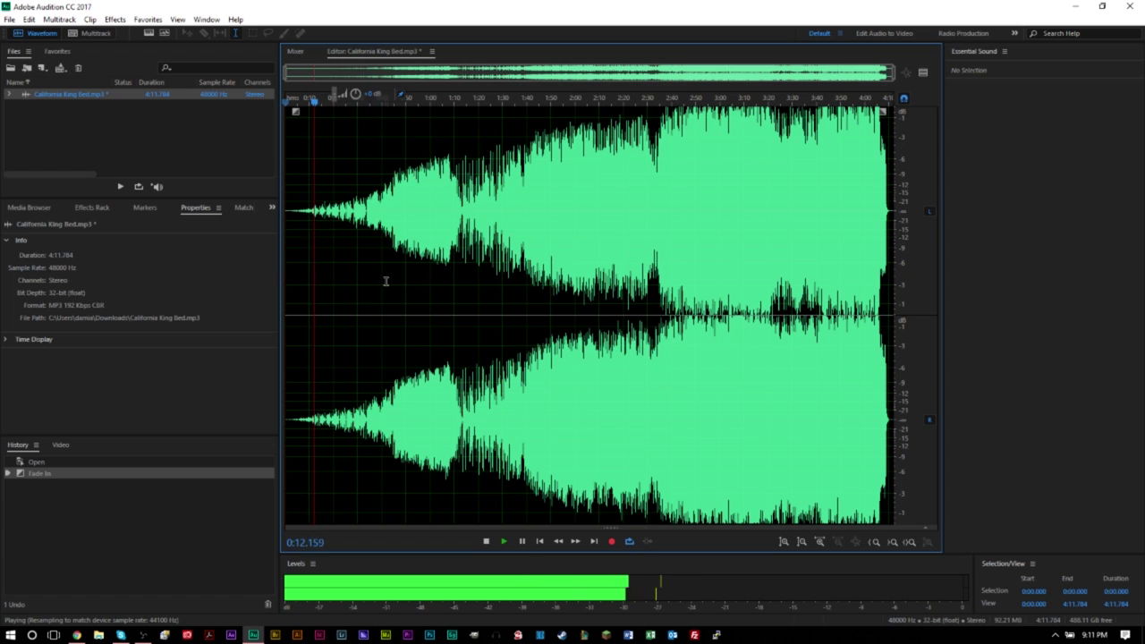
key("space")
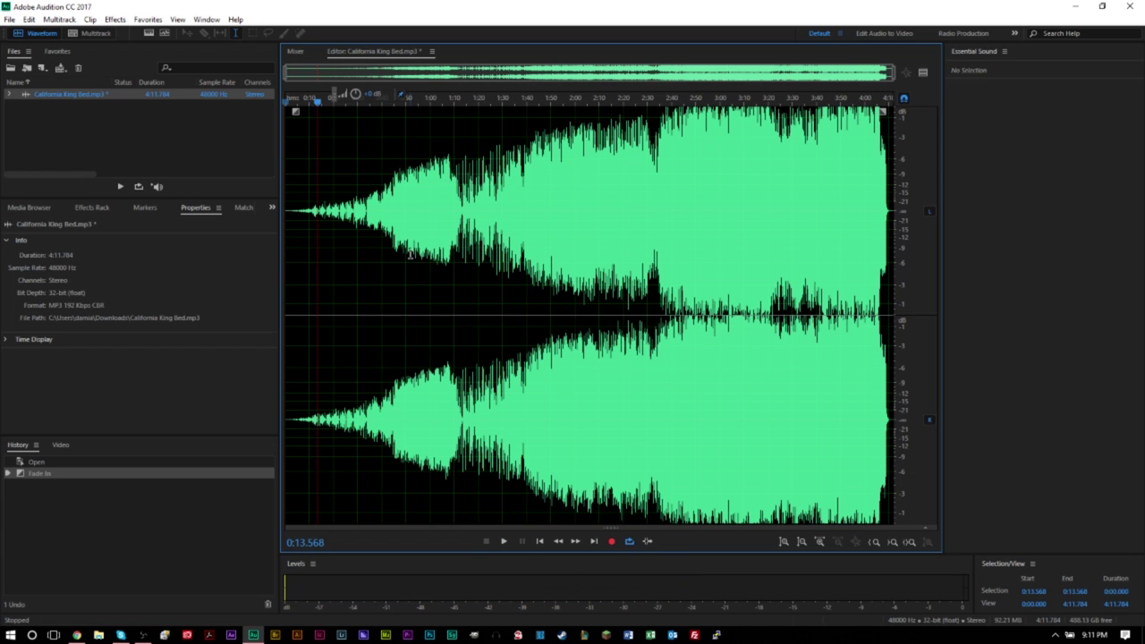
key("ctrl+z")
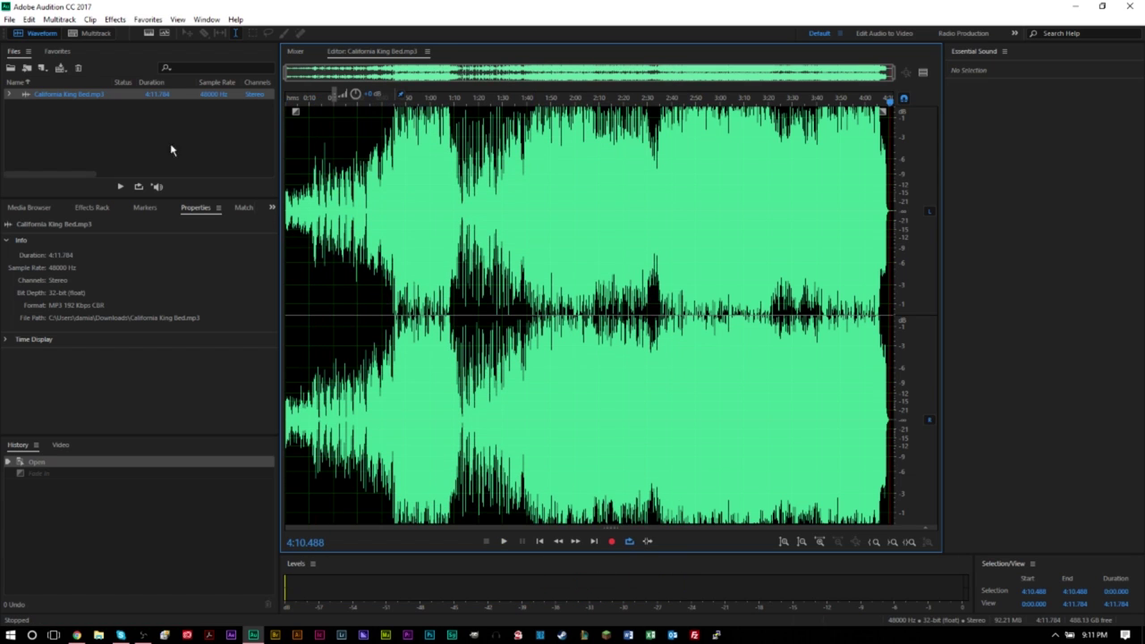
left_click_drag(295, 113, 379, 139)
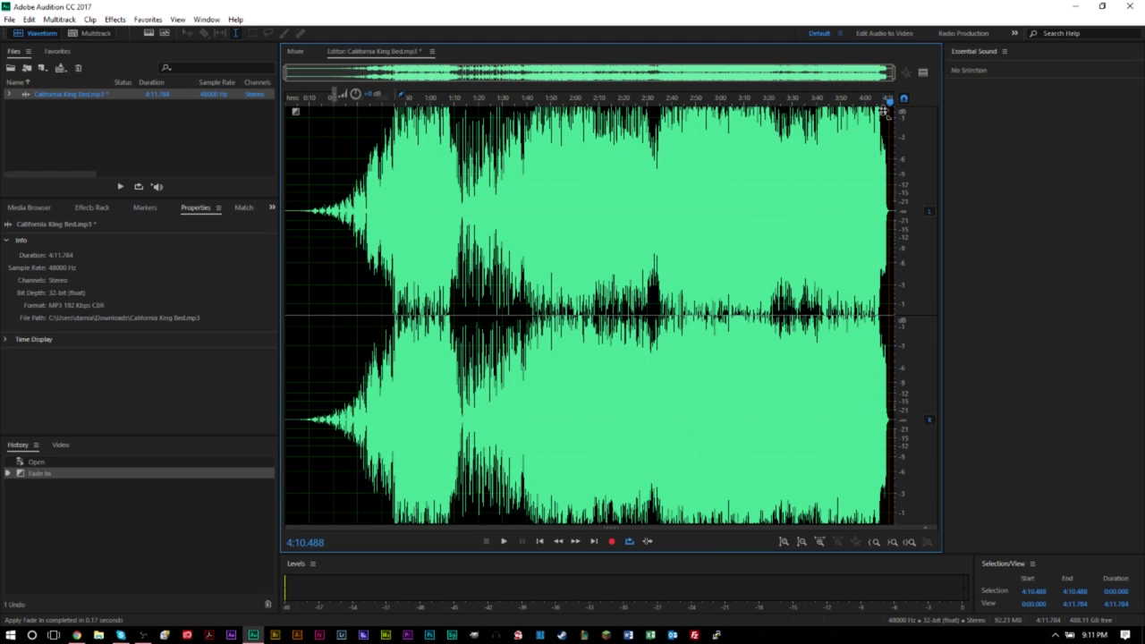
left_click_drag(881, 109, 832, 111)
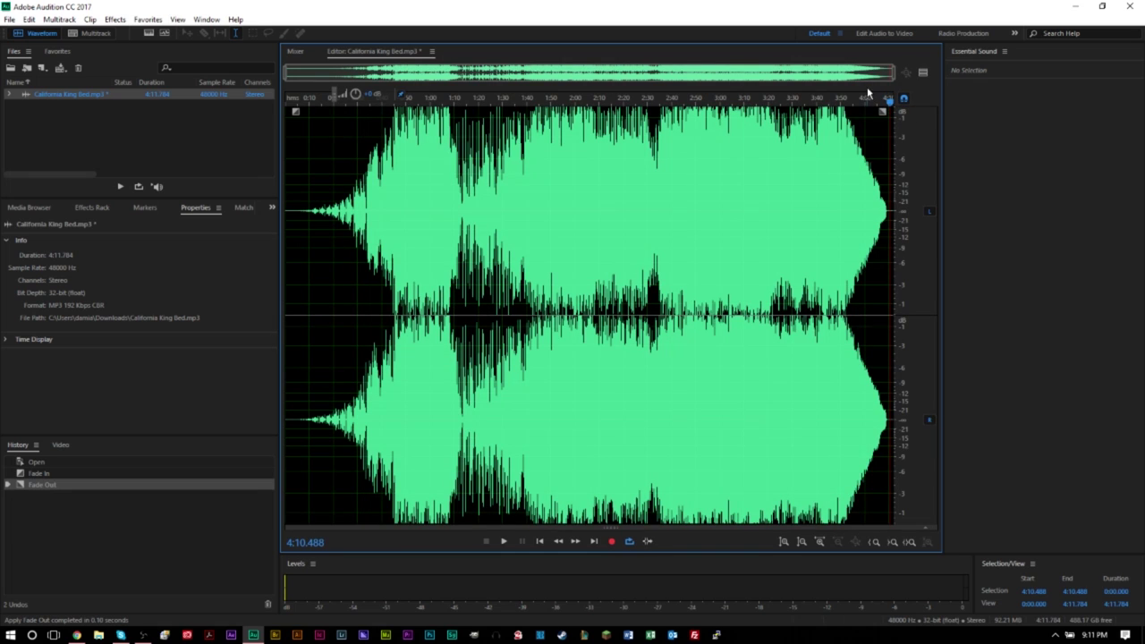
left_click(870, 100)
key("space")
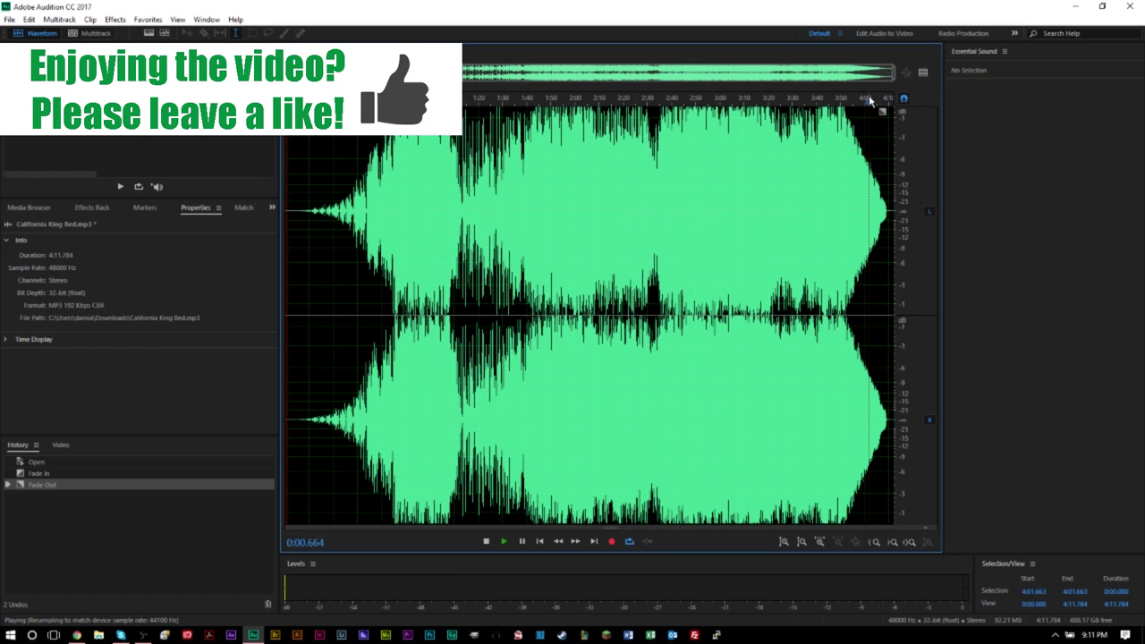
key("space")
key("ctrl+z")
key("ctrl+z")
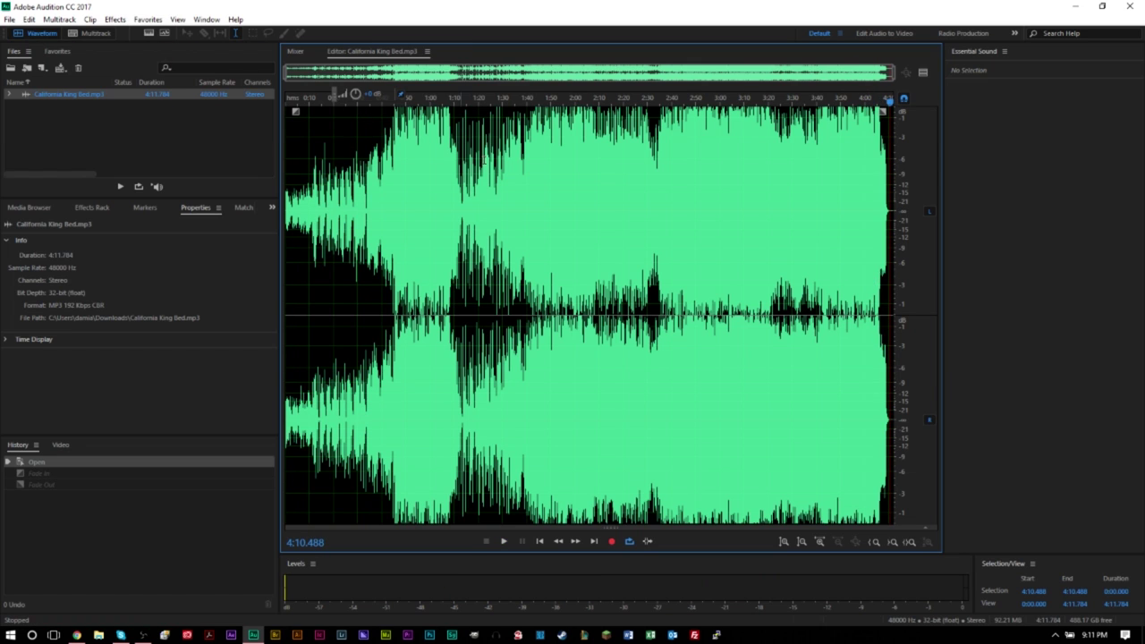
Step: Open the Effects menu to its Amplitude and Compression submenu, closing and reopening it twice
left_click(122, 22)
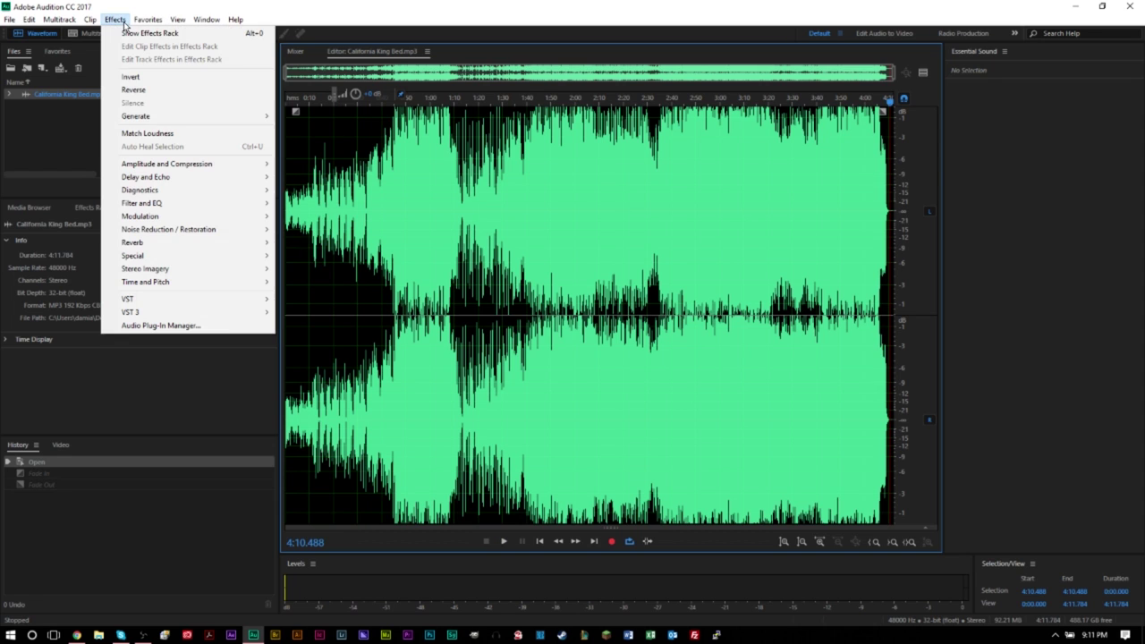
mouse_move(213, 168)
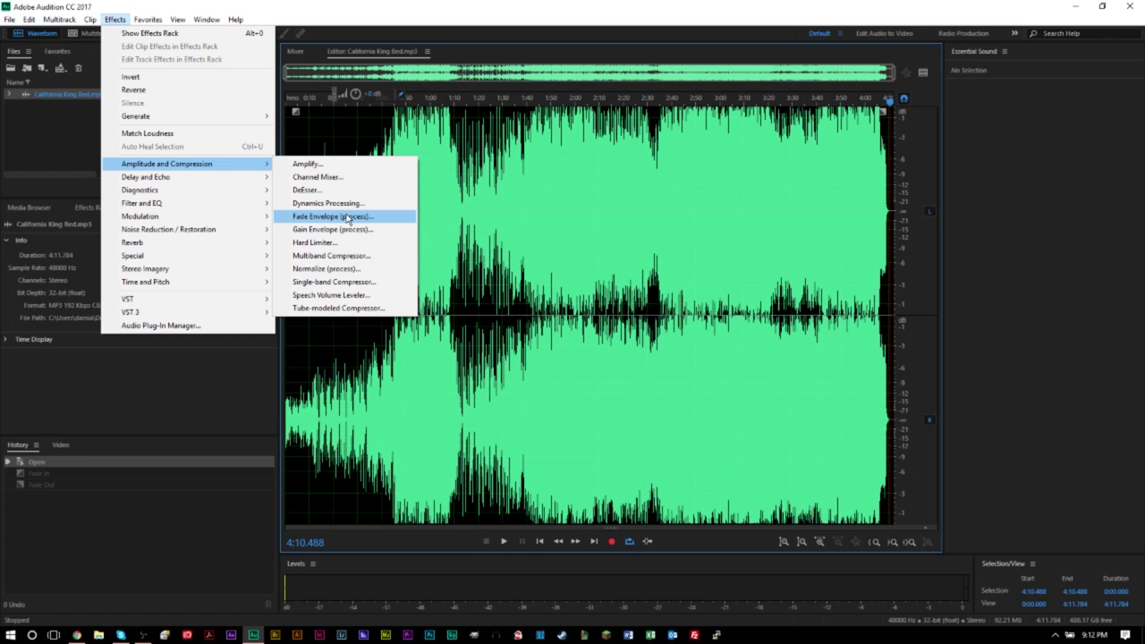
left_click(452, 223)
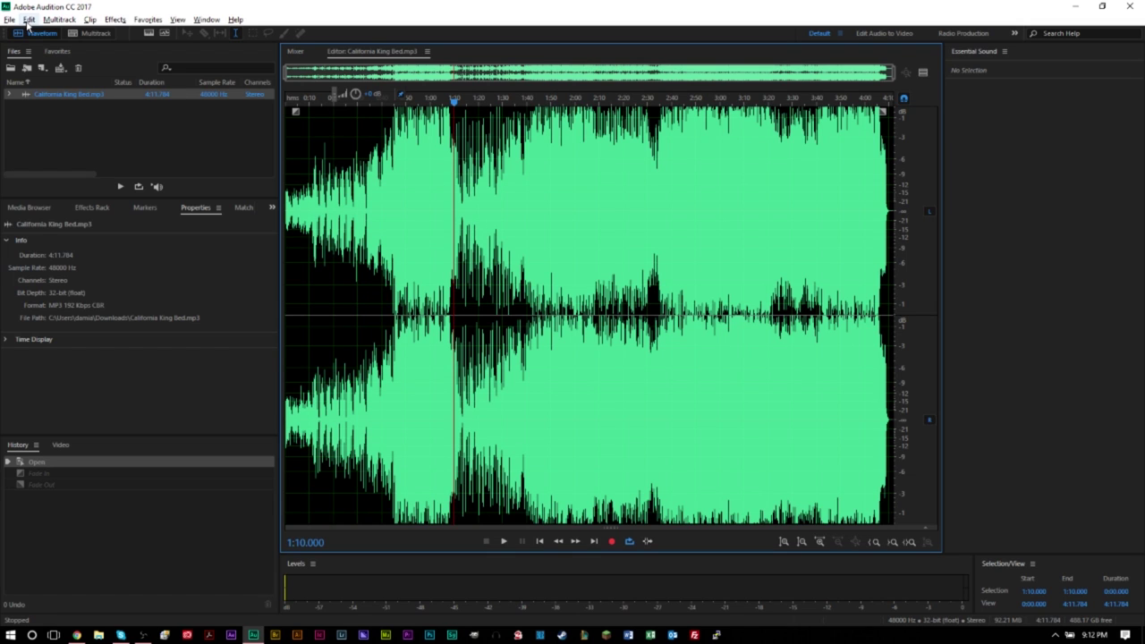
left_click(114, 19)
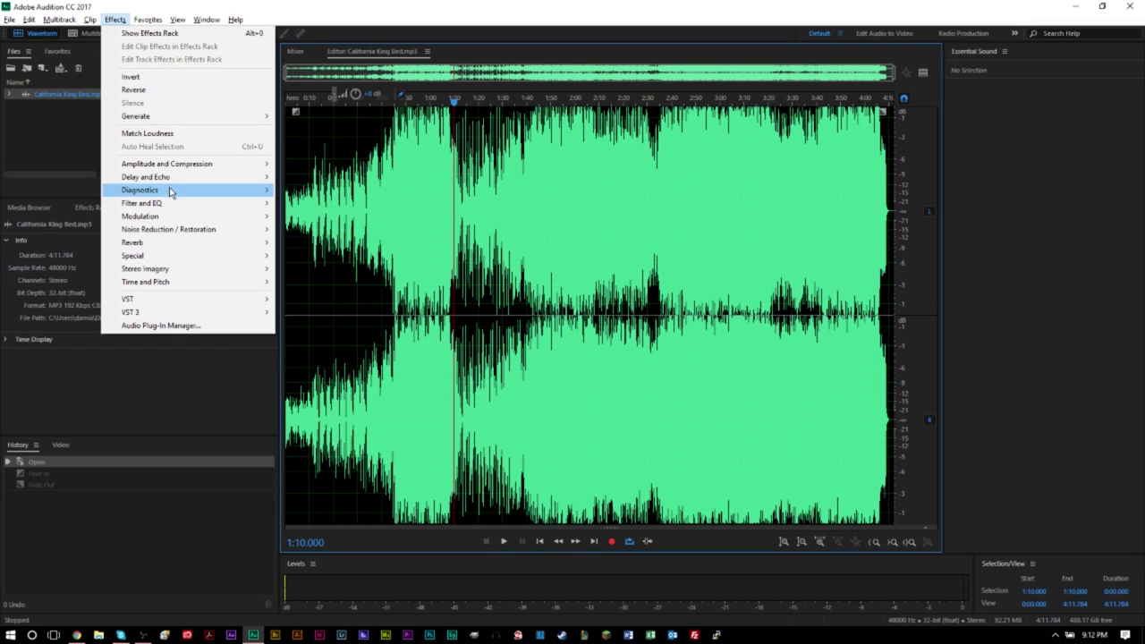
left_click(592, 195)
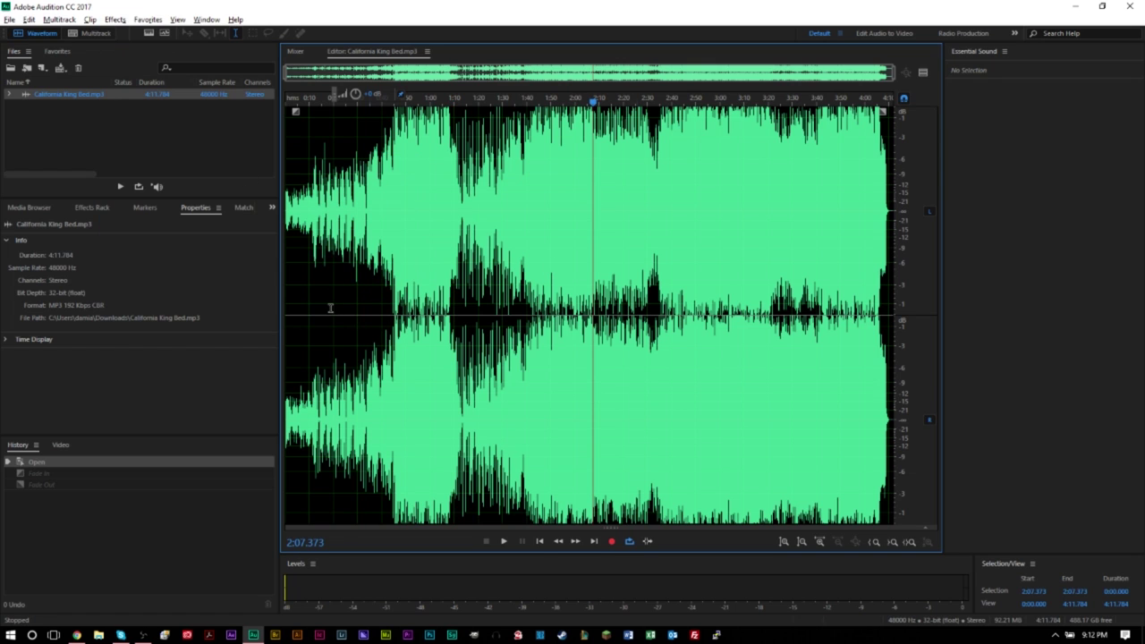
left_click(117, 20)
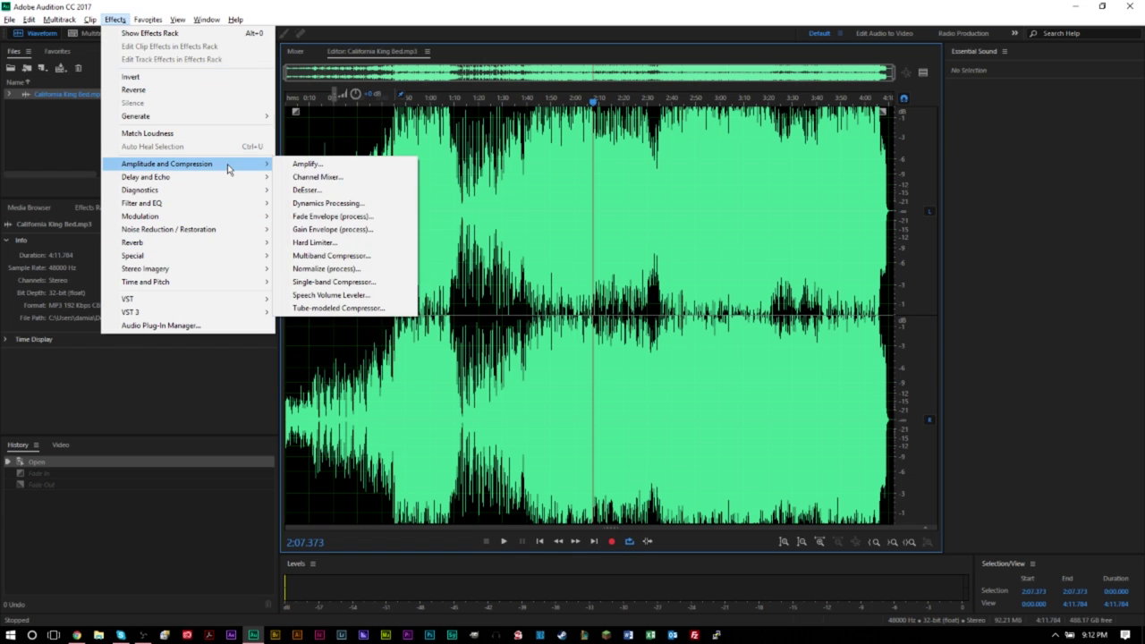
Step: Open Fade Envelope and try the Default and Bell Curve presets, then Zig Zag Cut
left_click(329, 217)
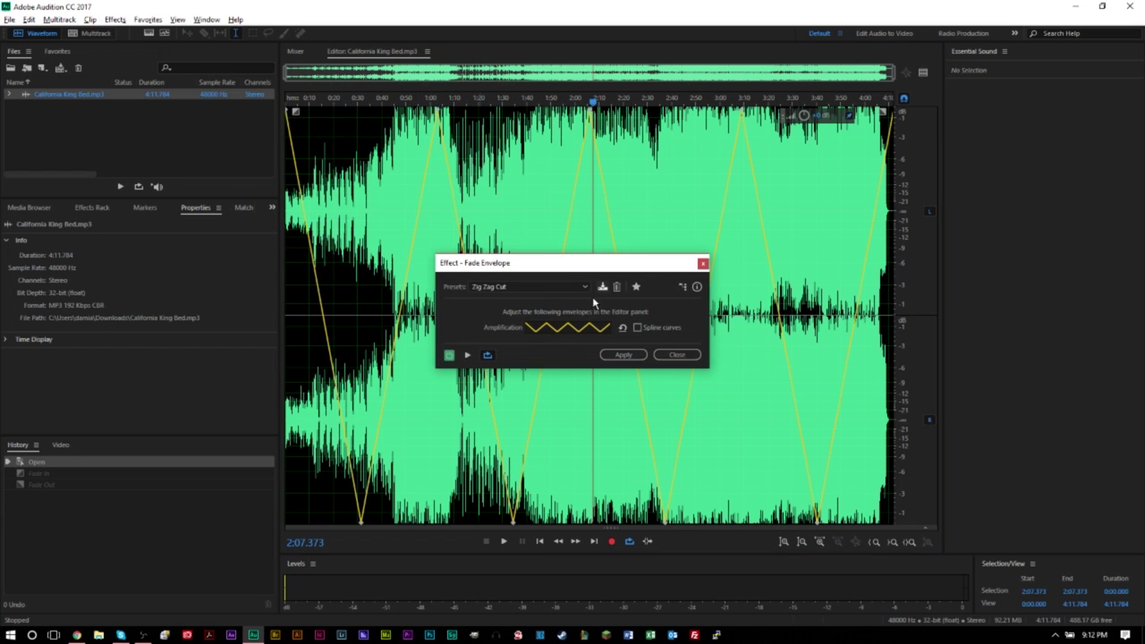
left_click_drag(569, 268, 825, 240)
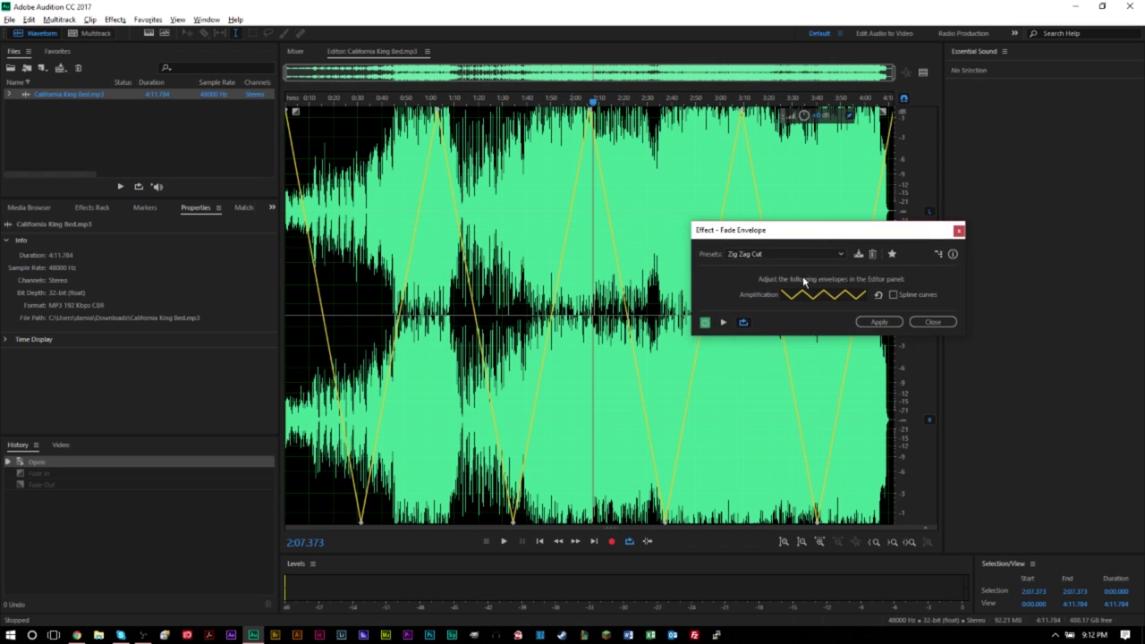
left_click(769, 256)
left_click(773, 269)
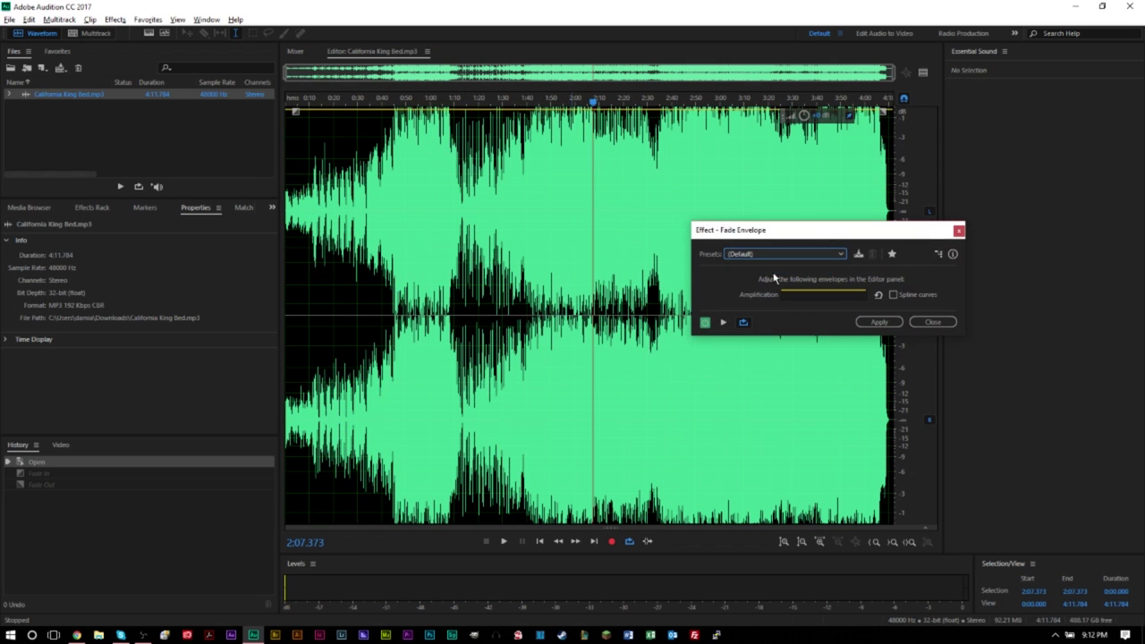
left_click(763, 255)
left_click(760, 280)
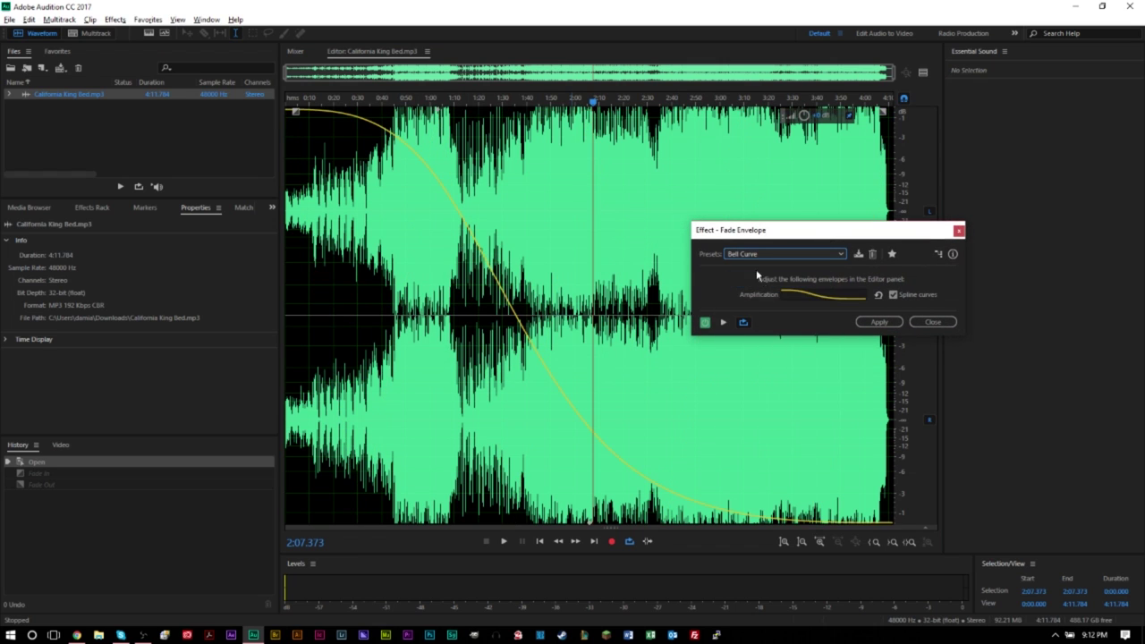
left_click(764, 257)
left_click(739, 438)
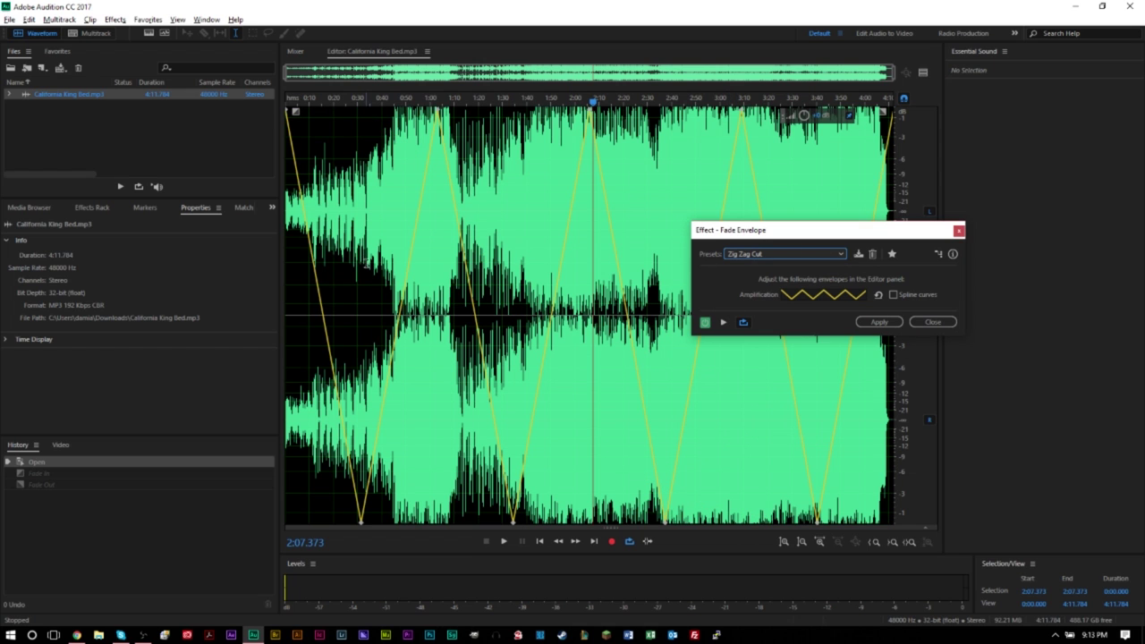
Step: Select 0:54–2:46 in the waveform and try the Default and Keep Attack Only presets
left_click_drag(367, 265, 455, 296)
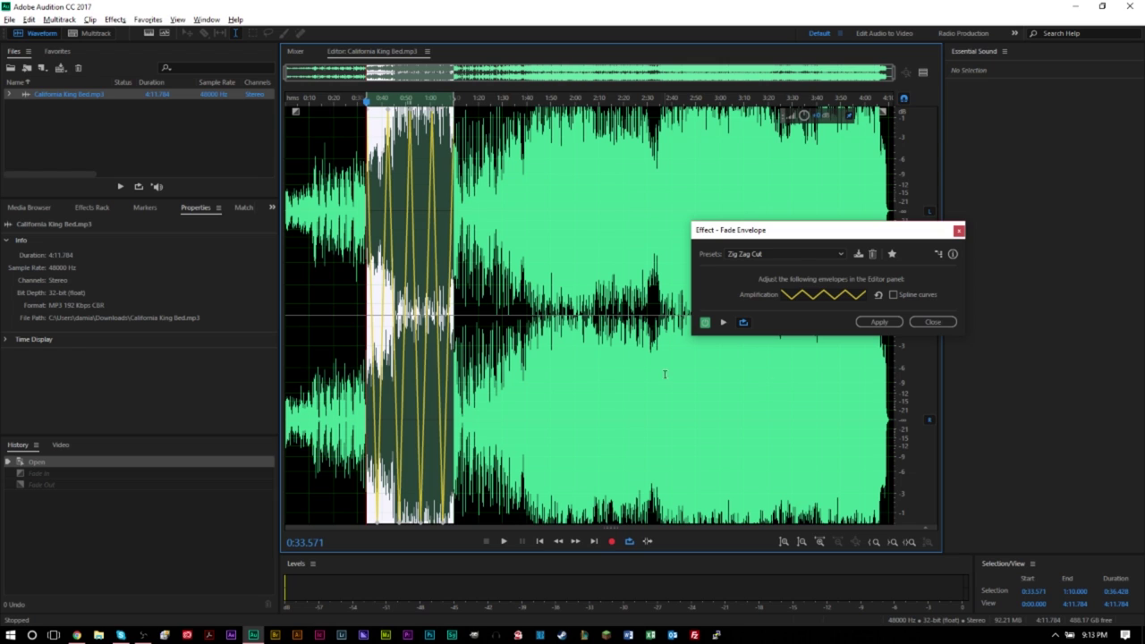
left_click(841, 253)
left_click(774, 267)
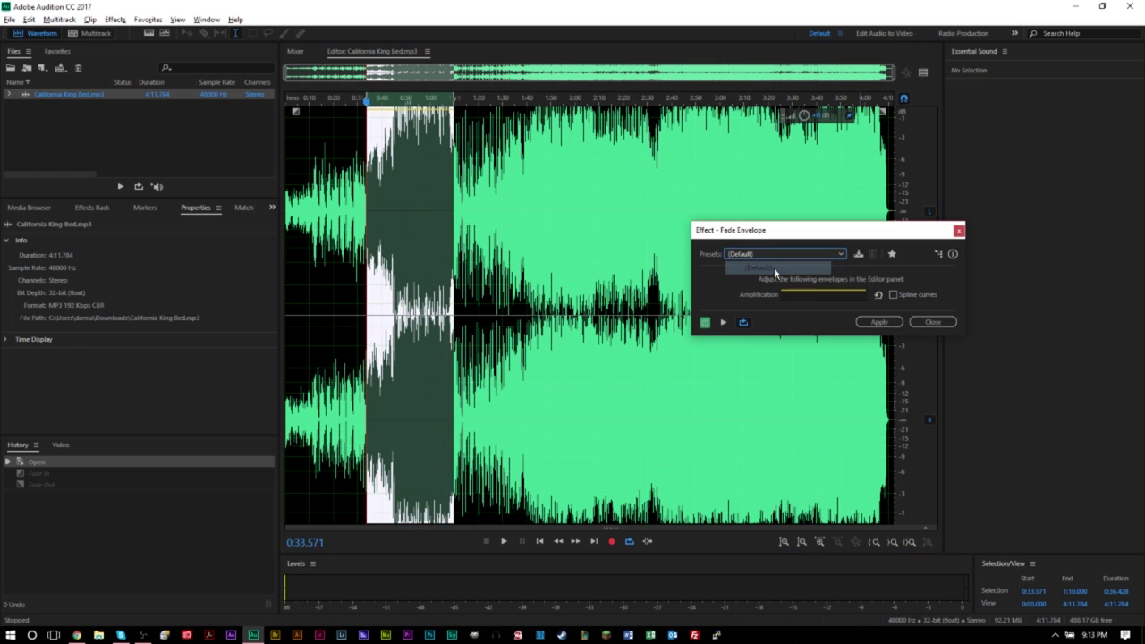
left_click(779, 259)
left_click(784, 295)
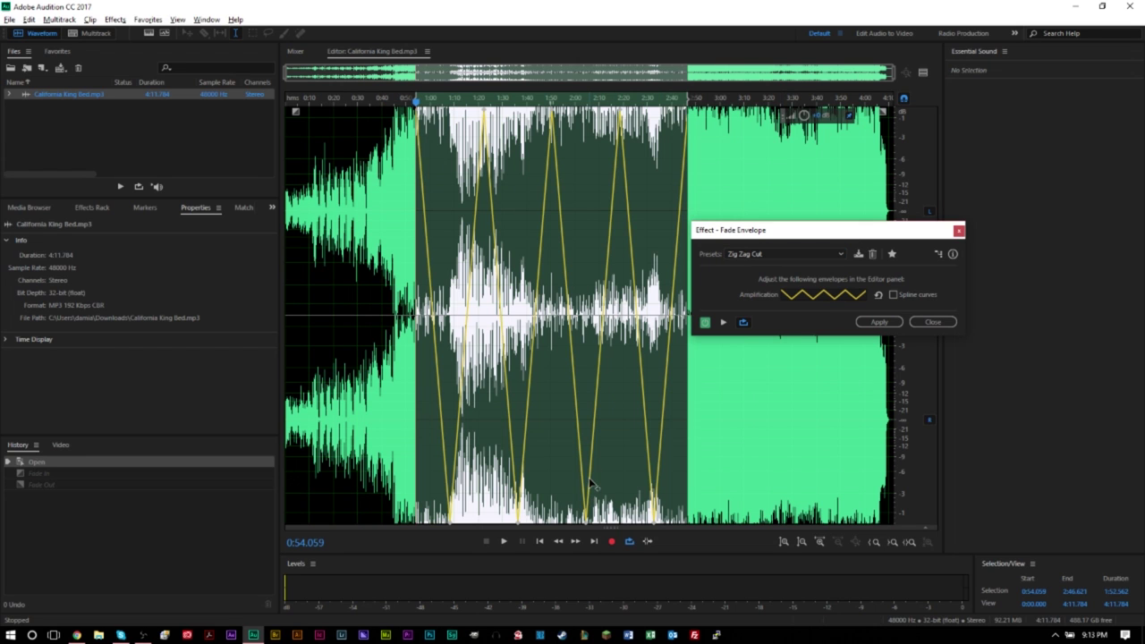
Step: Add zig-zag envelope points, lower a peak to about 76%, add one near 33%, then apply
left_click_drag(589, 483, 624, 451)
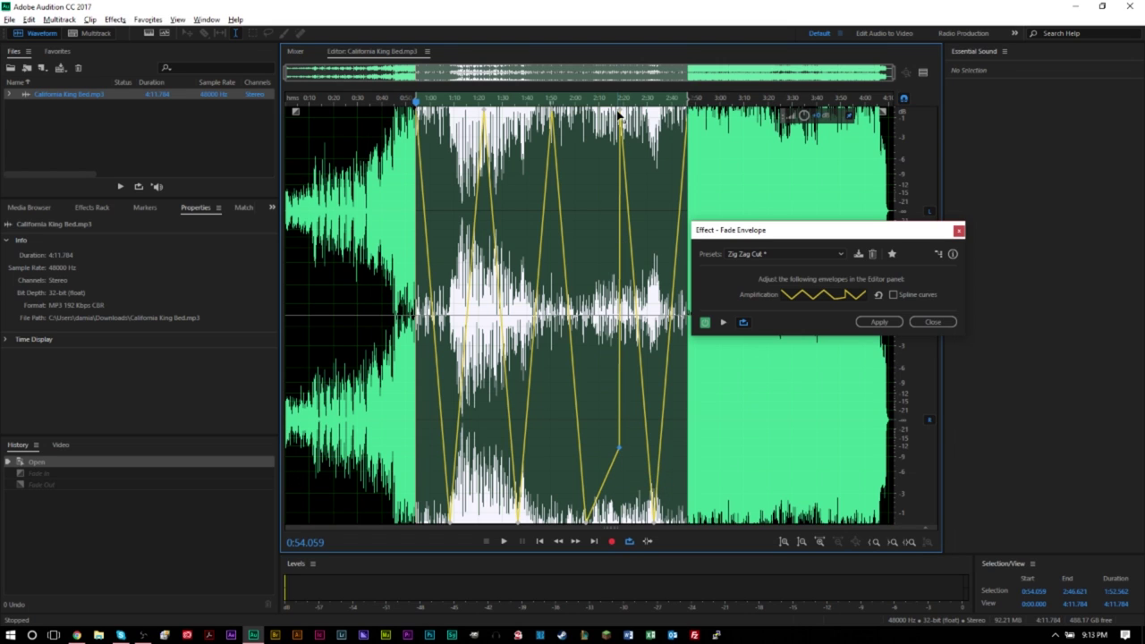
left_click_drag(619, 115, 601, 214)
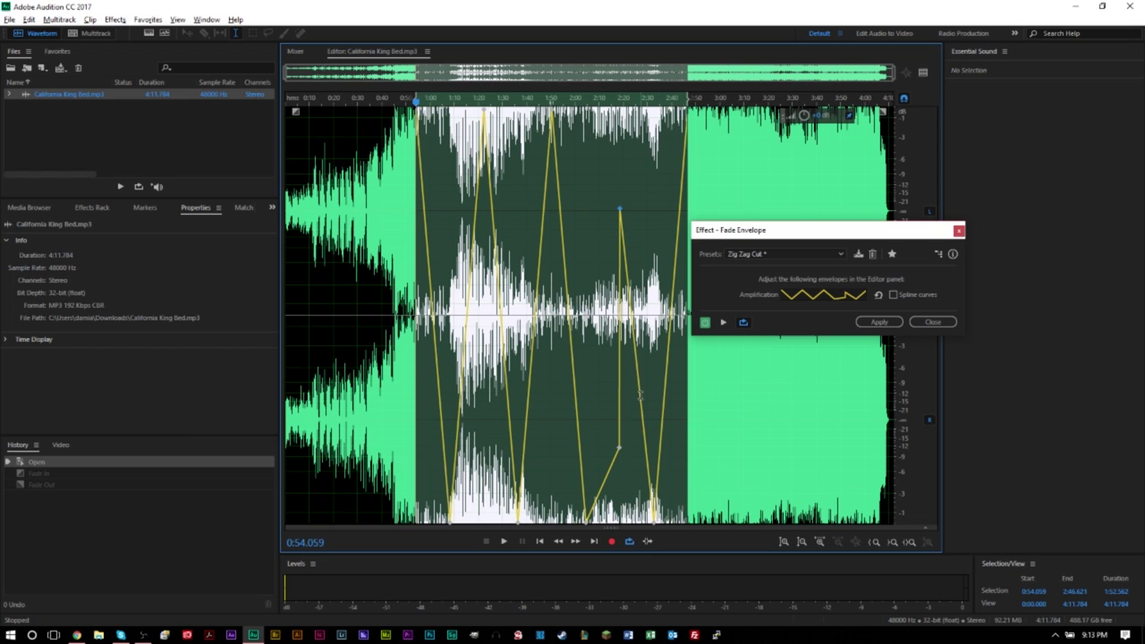
left_click_drag(641, 396, 661, 389)
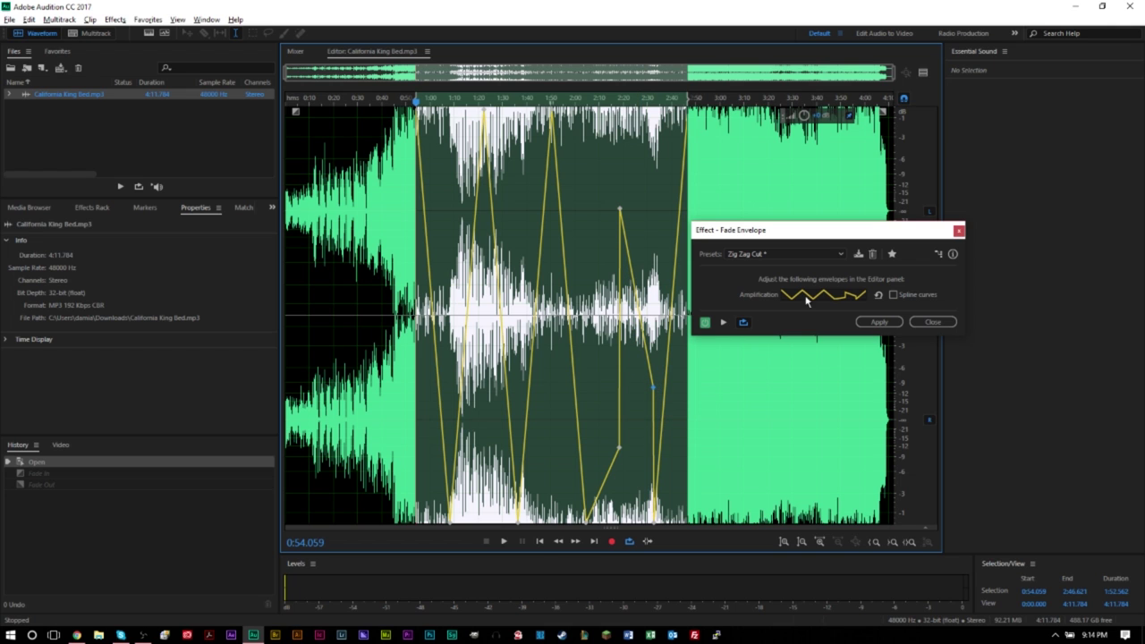
left_click(879, 323)
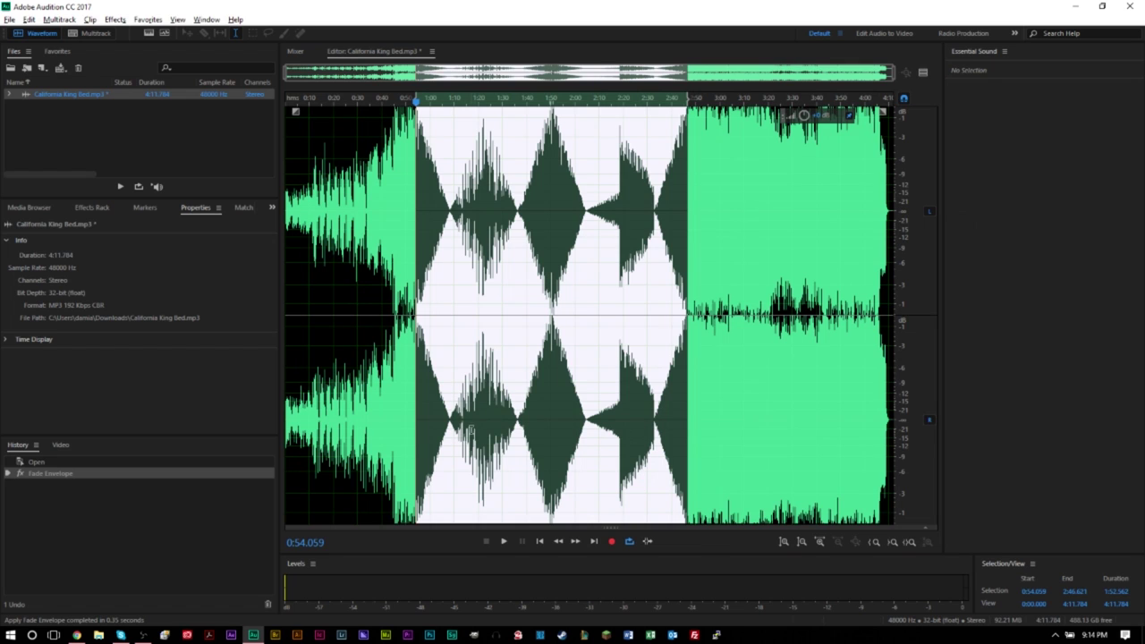
left_click(433, 433)
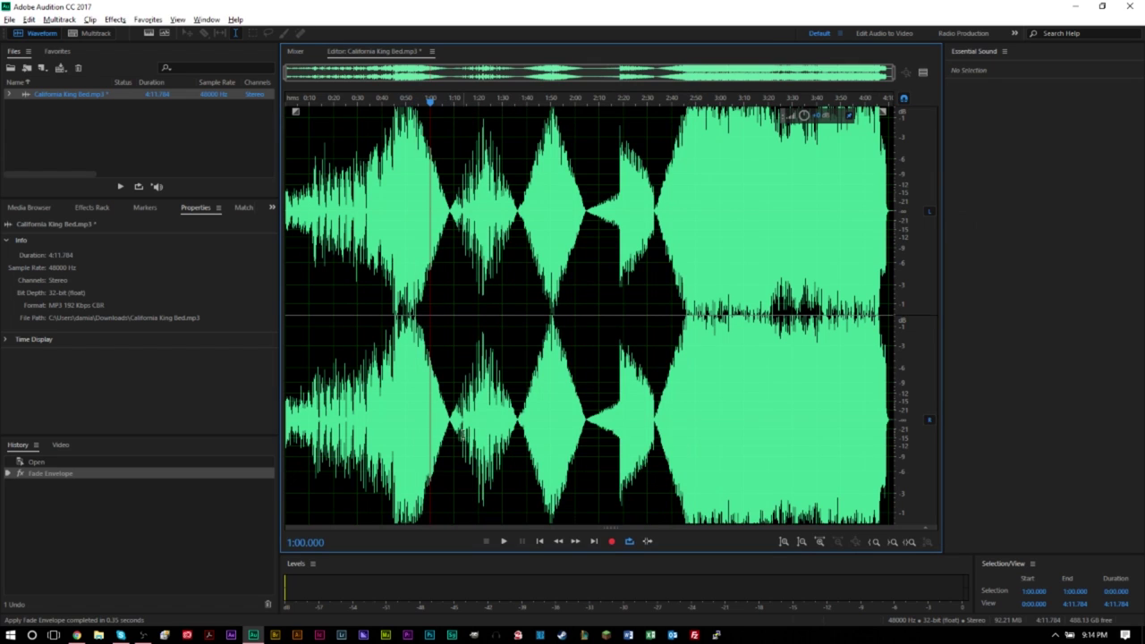
key("space")
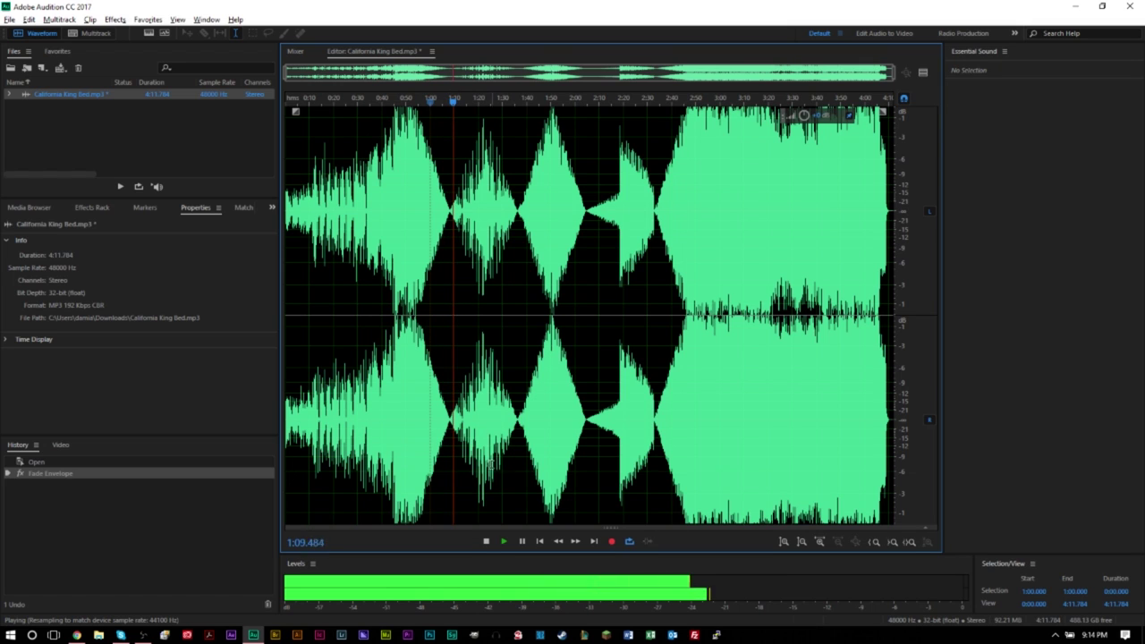
key("space")
left_click(579, 430)
key("space")
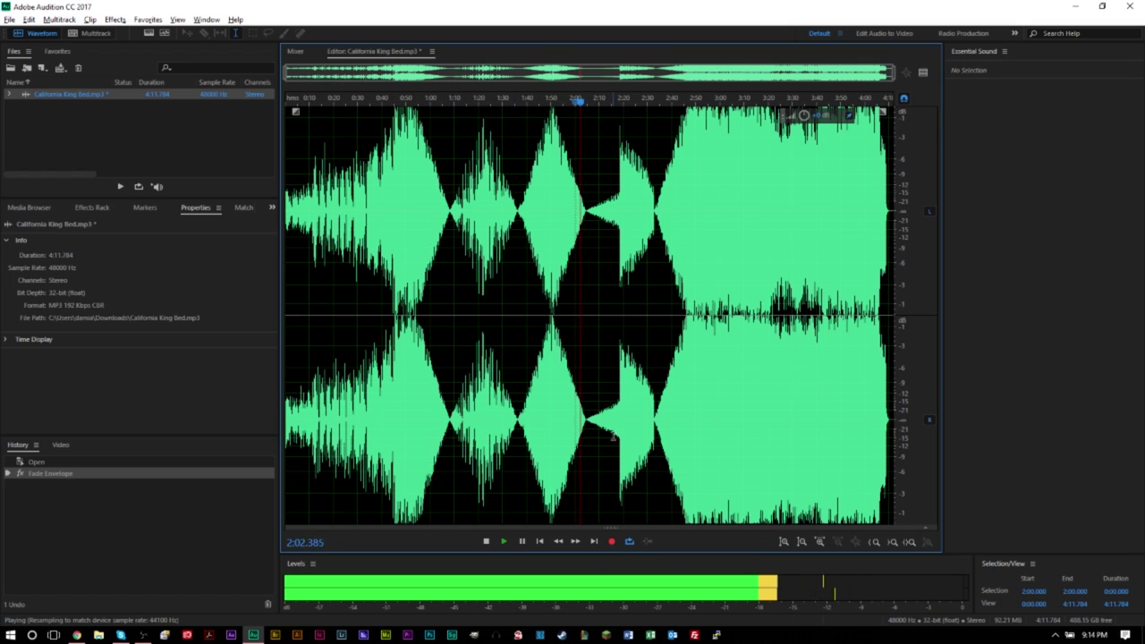
key("space")
key("ctrl+a")
key("space")
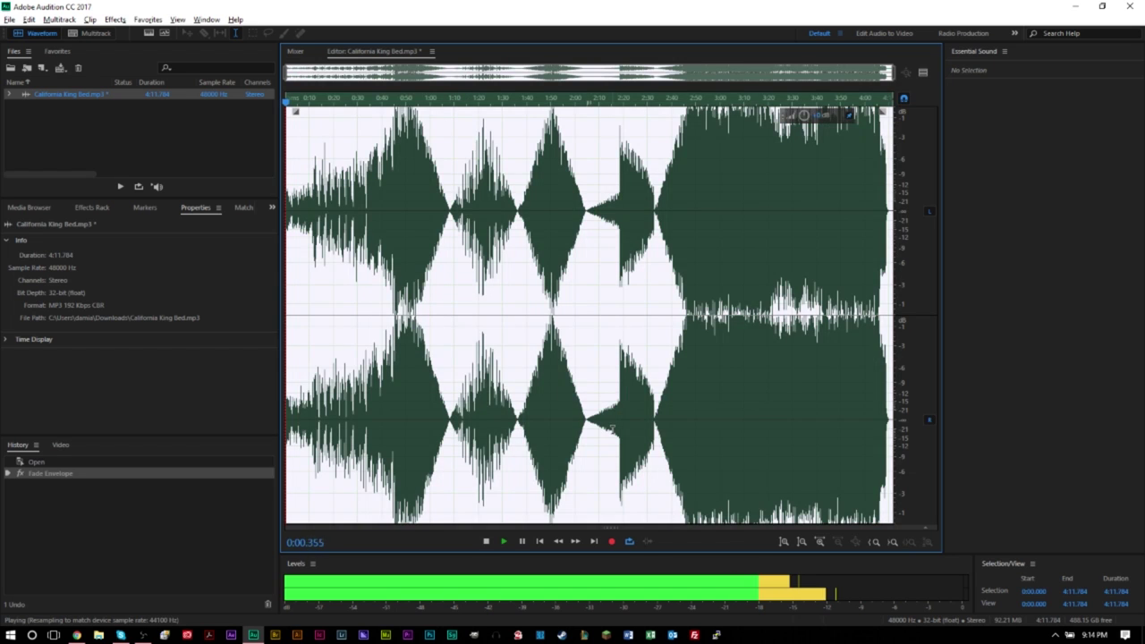
left_click(615, 429)
key("space")
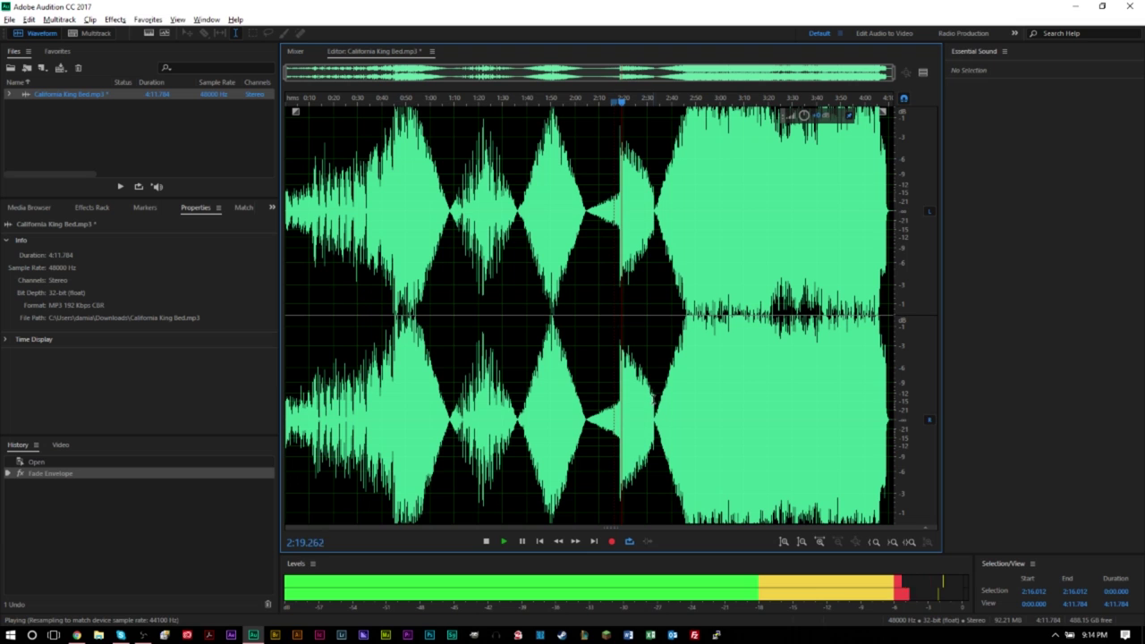
key("space")
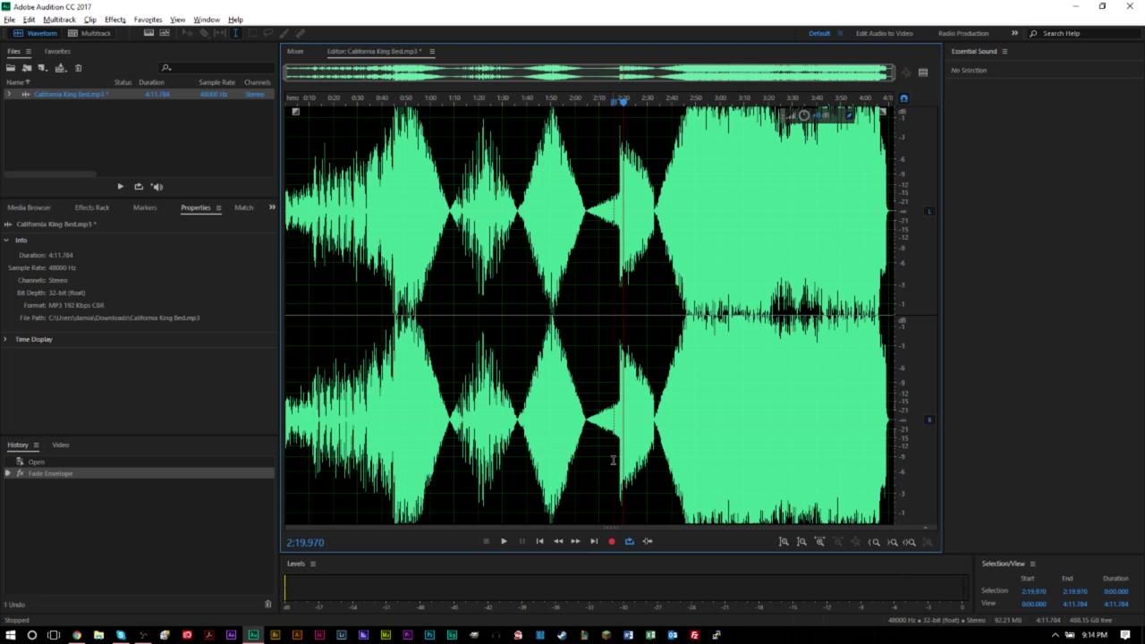
scroll(620, 436, "up", 10)
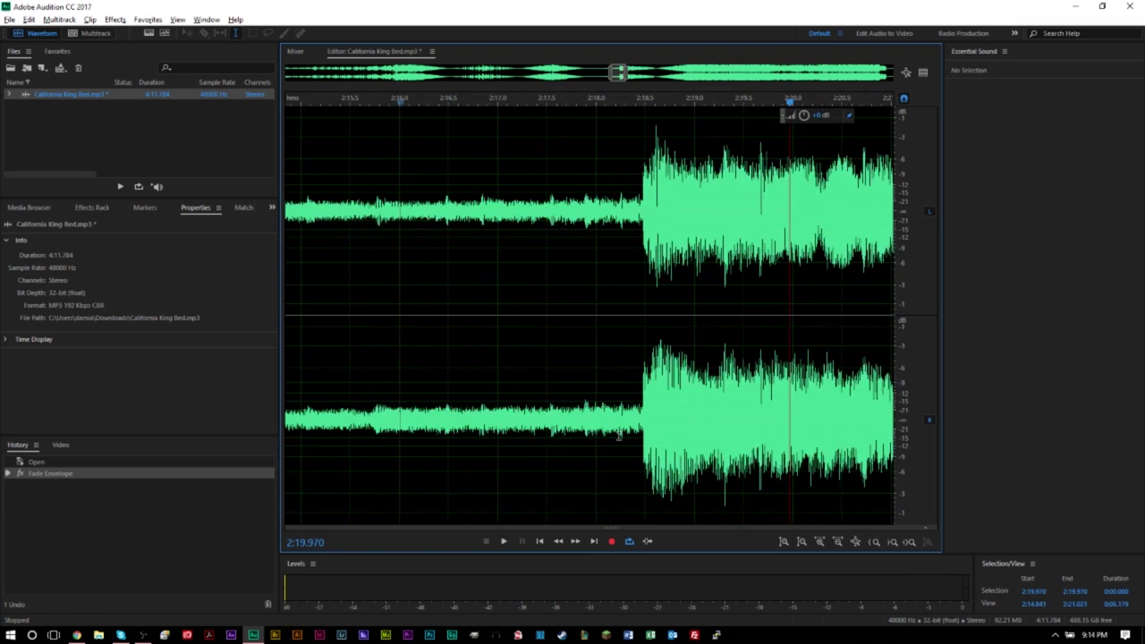
left_click(630, 431)
left_click_drag(630, 431, 671, 432)
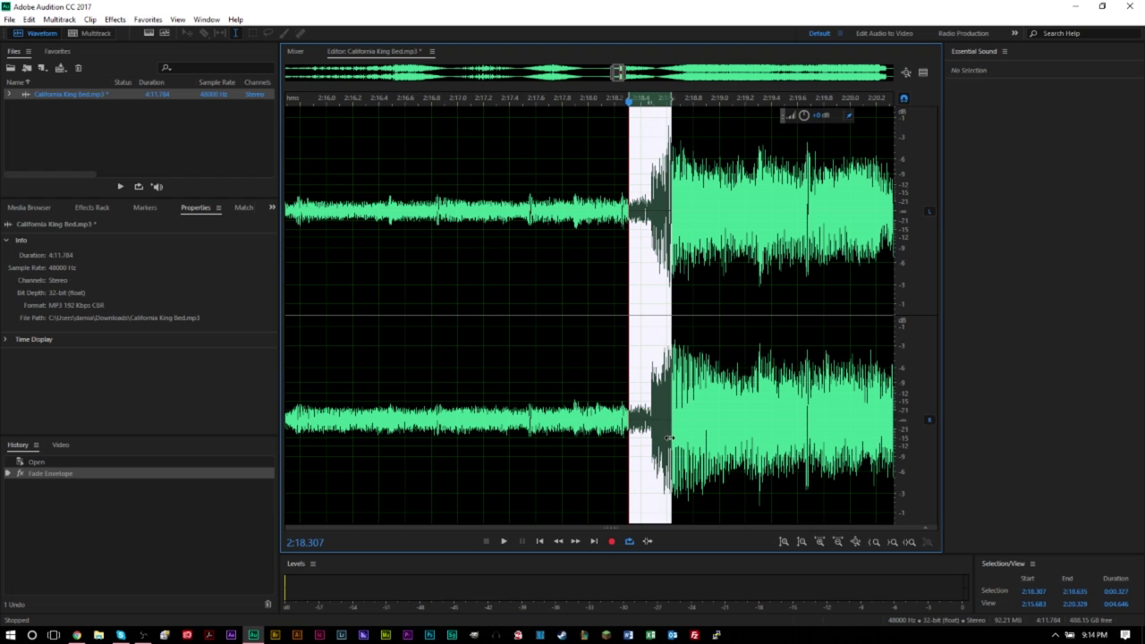
left_click(691, 432)
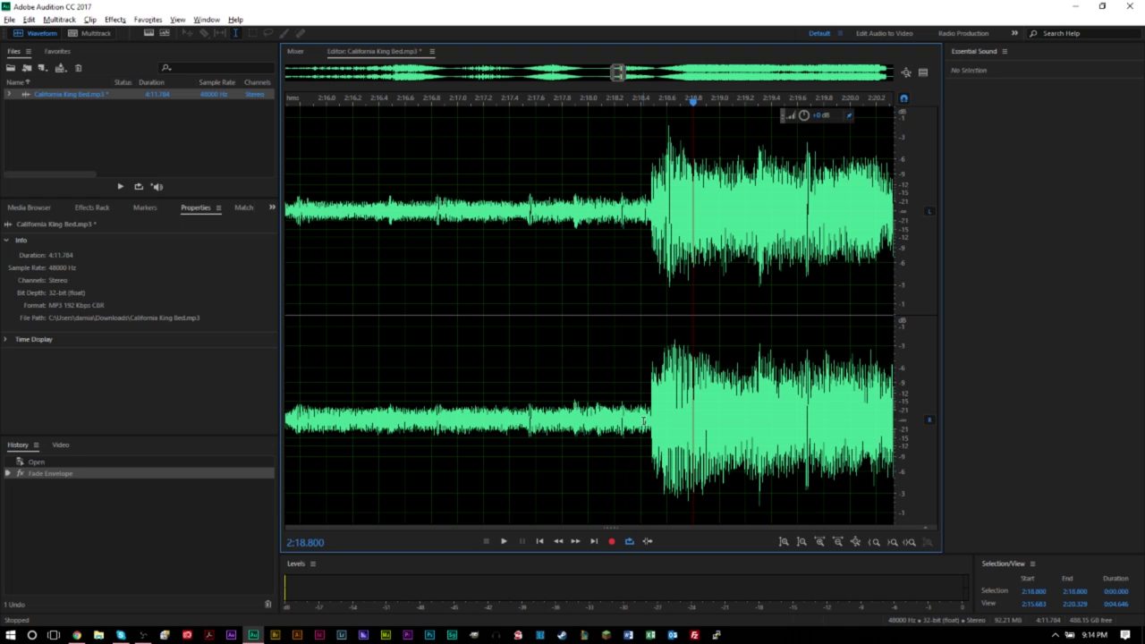
scroll(643, 421, "down", 10)
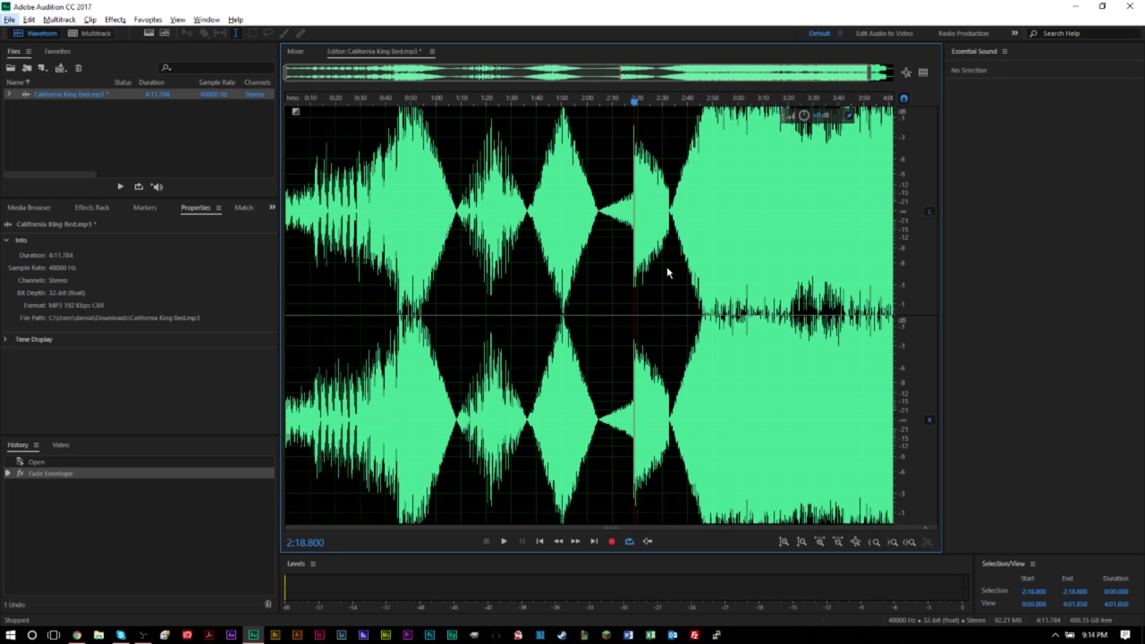
Step: Undo the zig-zag fade and clear the 0:54–2:46 selection
scroll(666, 272, "down", 2)
key("ctrl+z")
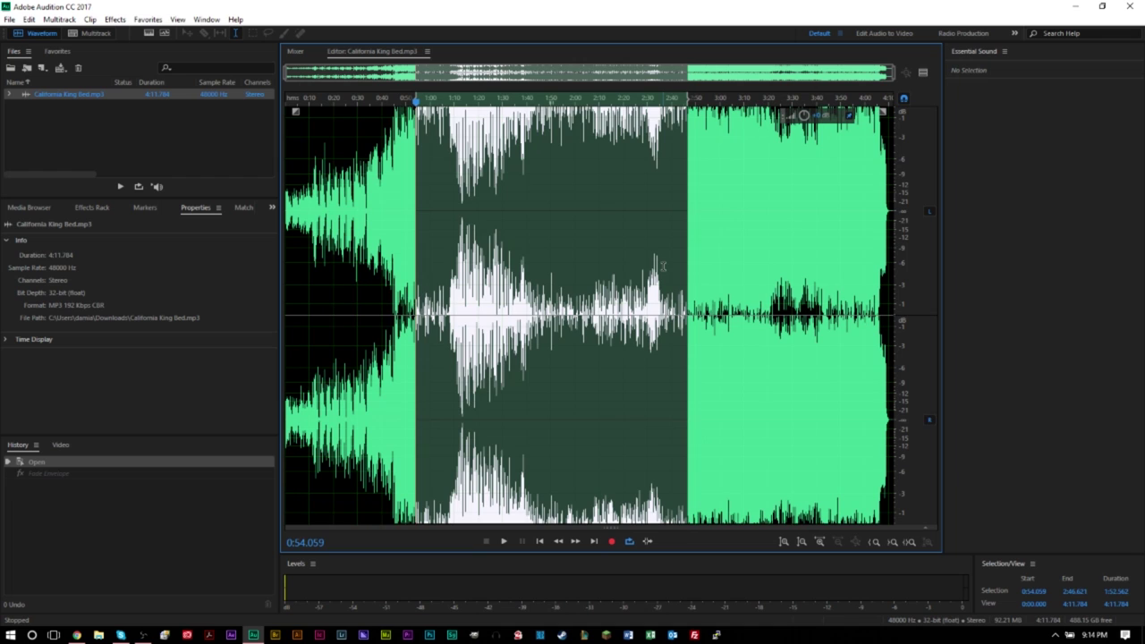
left_click(663, 266)
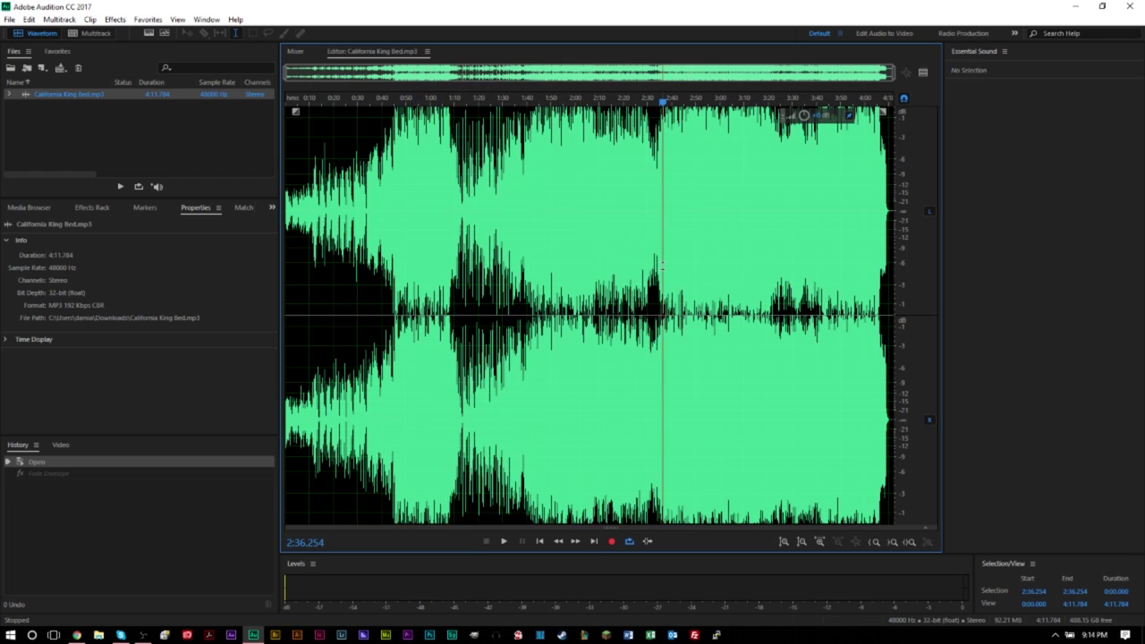
Step: Open Effects > Amplitude and Compression > Gain Envelope (process)
left_click(117, 21)
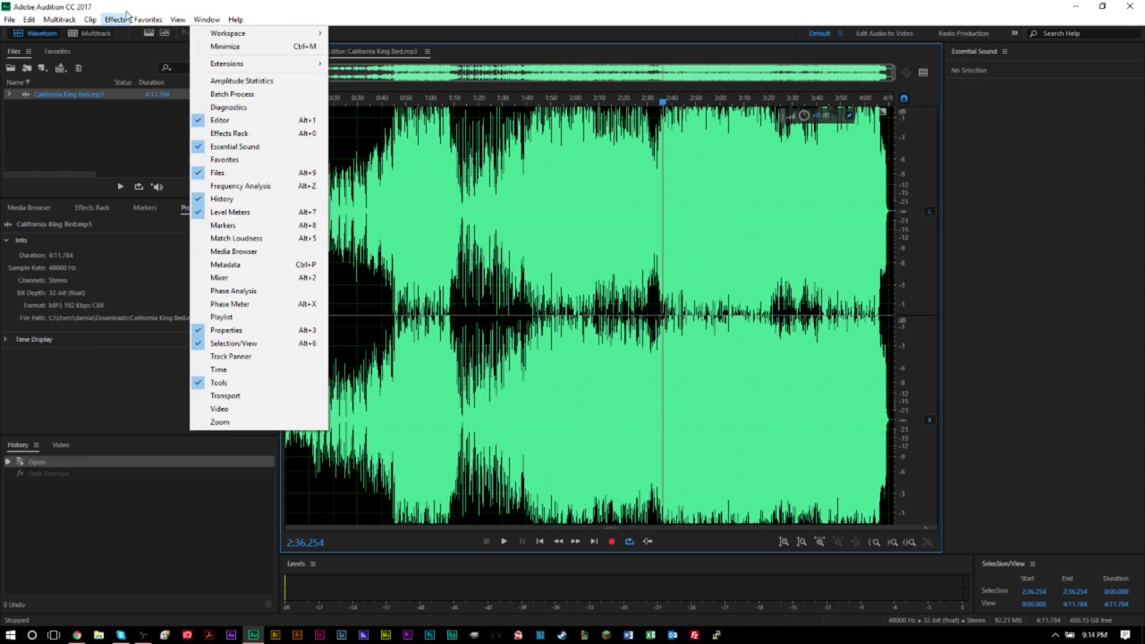
mouse_move(185, 235)
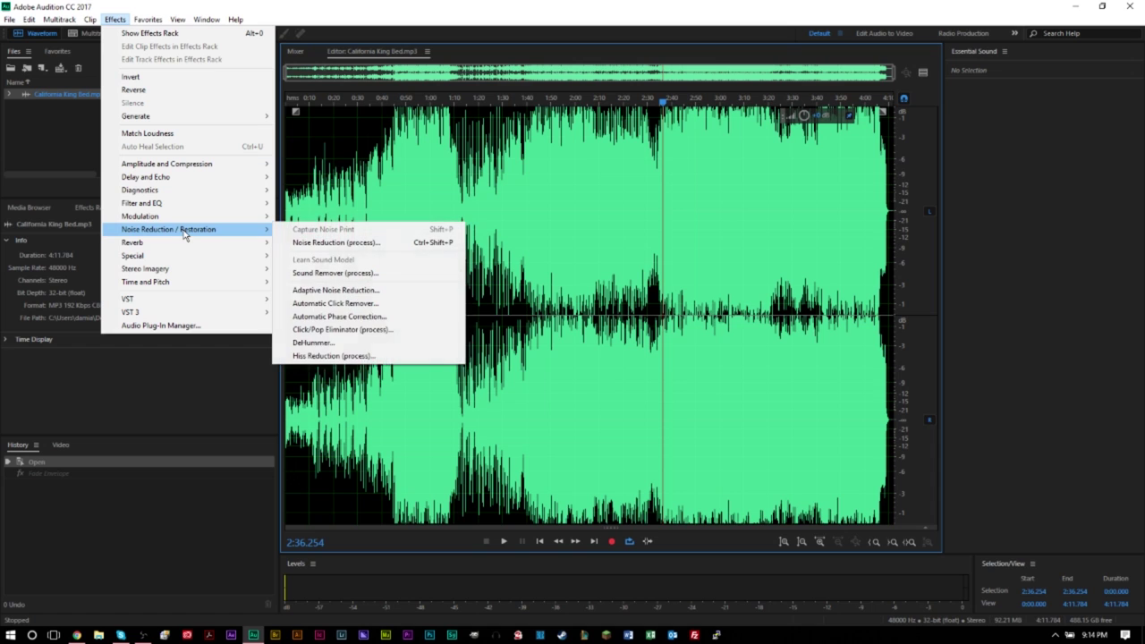
mouse_move(188, 168)
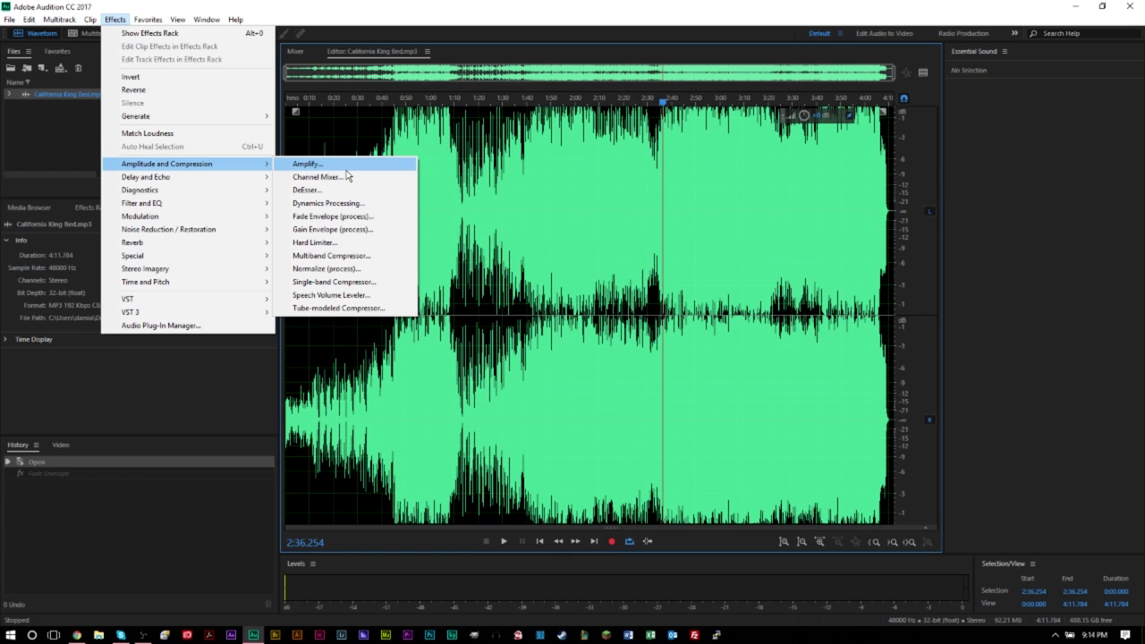
left_click(355, 230)
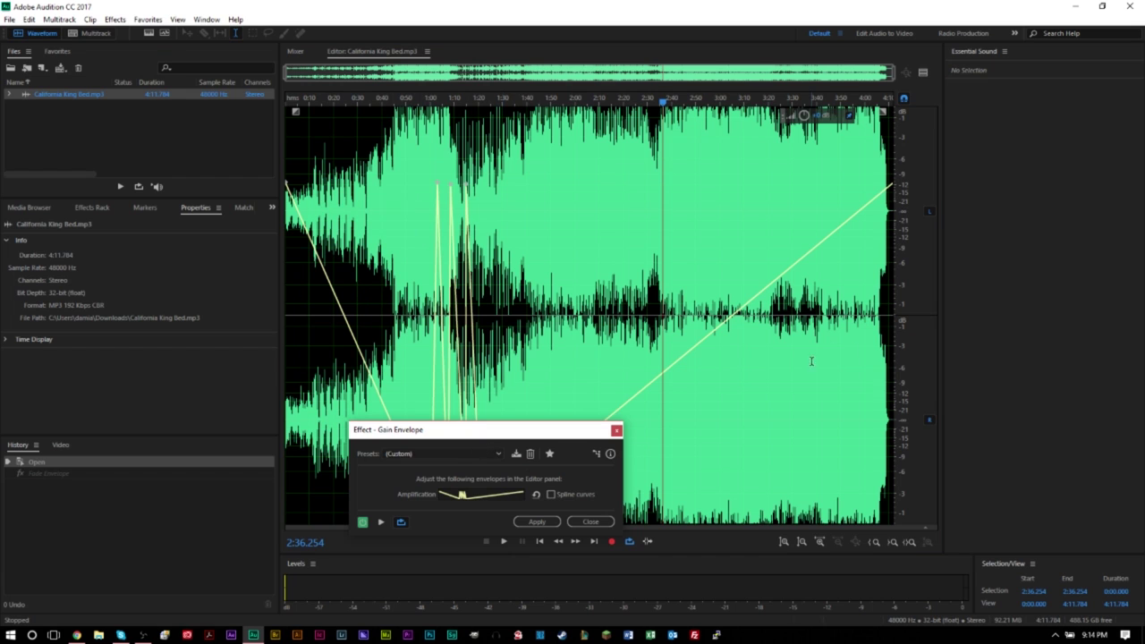
Step: In Gain Envelope, try +3dB Hard Bump, then apply the +3dB Soft Bump preset
left_click_drag(492, 435, 946, 220)
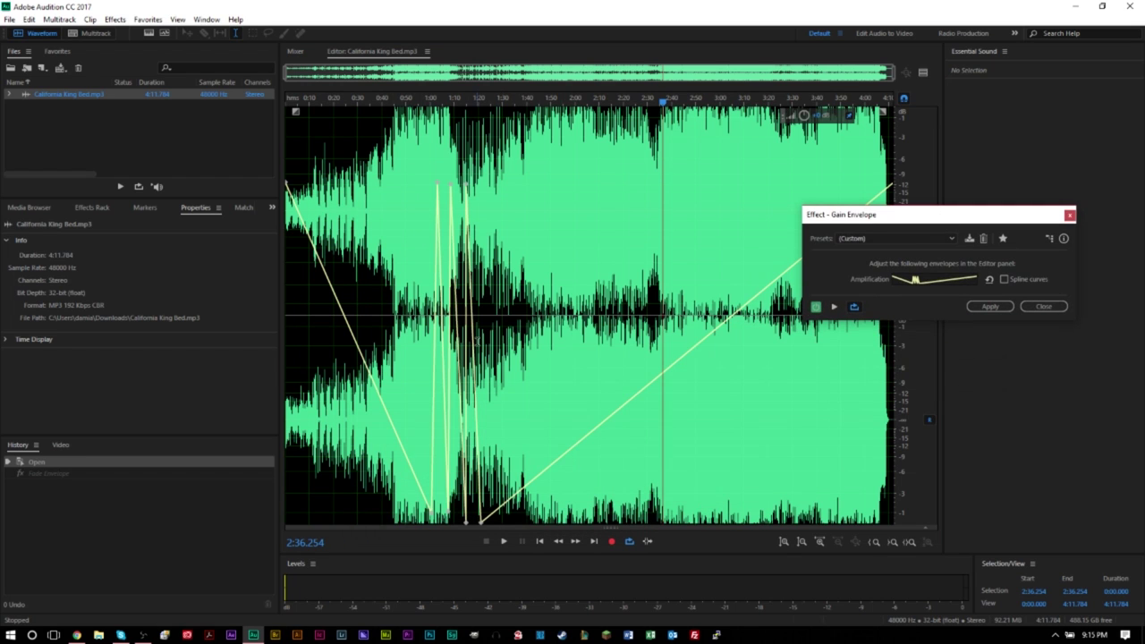
left_click(903, 238)
left_click(828, 261)
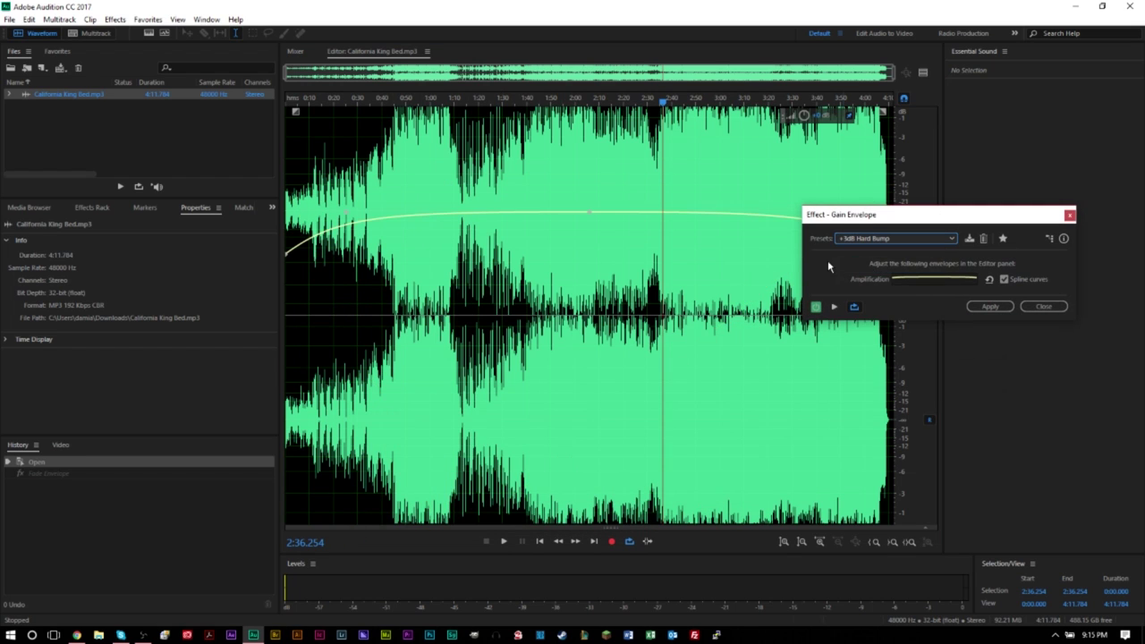
left_click(890, 240)
left_click(850, 271)
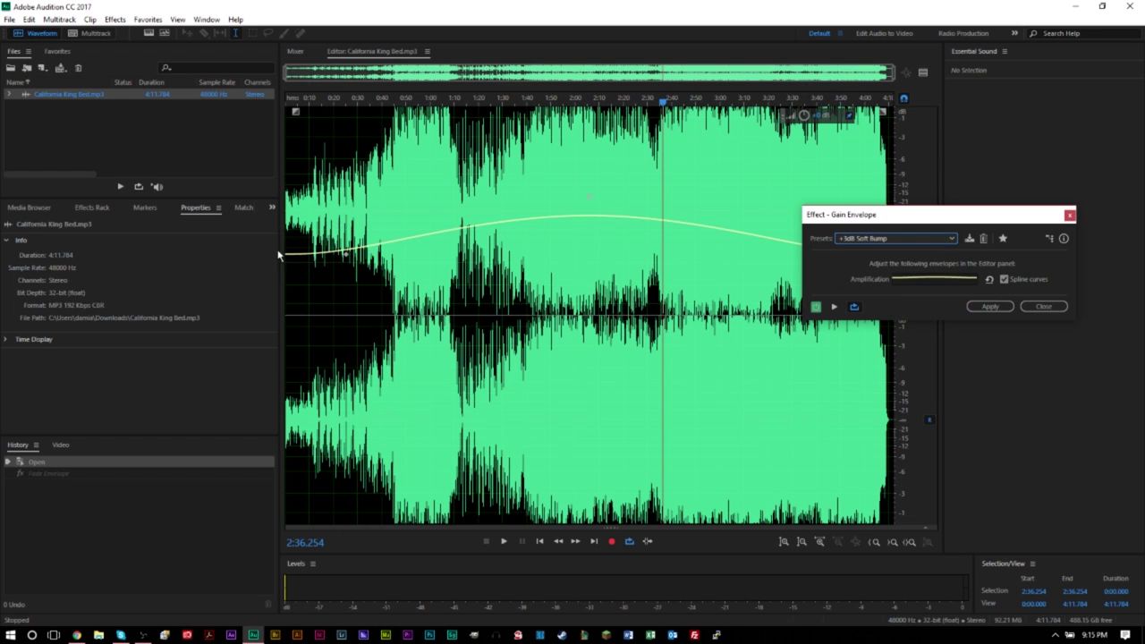
left_click_drag(854, 218, 995, 206)
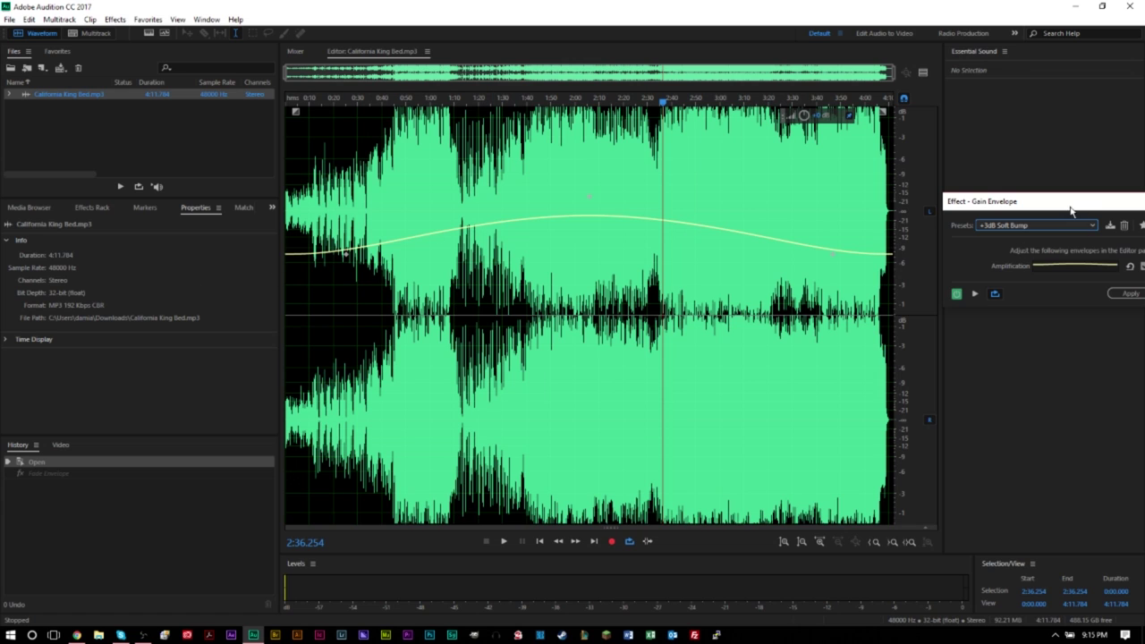
left_click_drag(1071, 210, 947, 223)
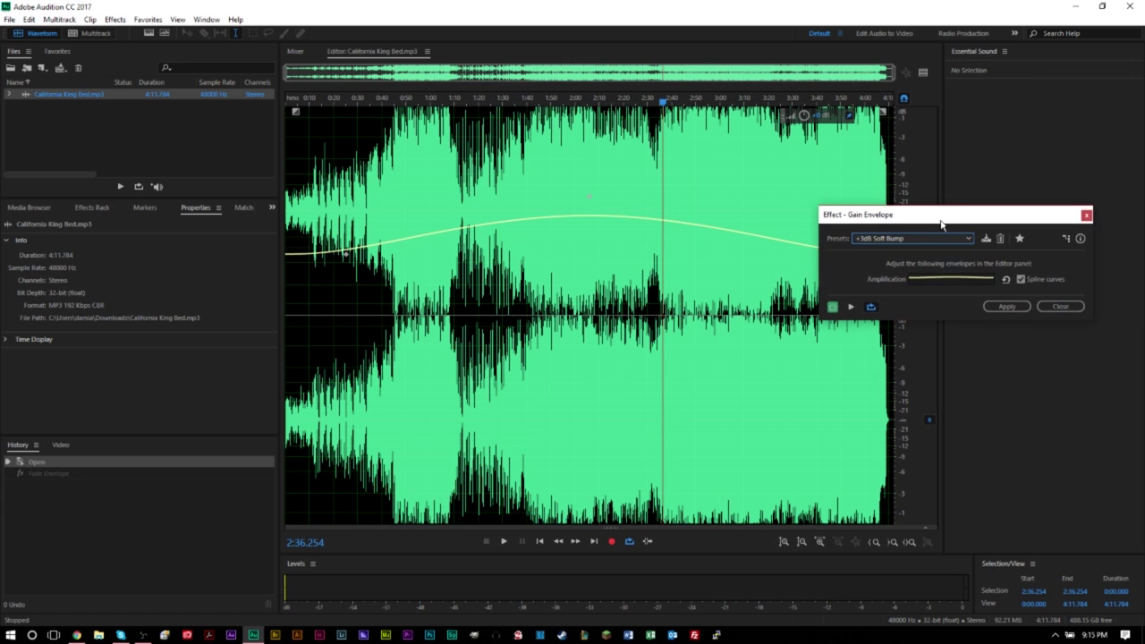
left_click(1010, 306)
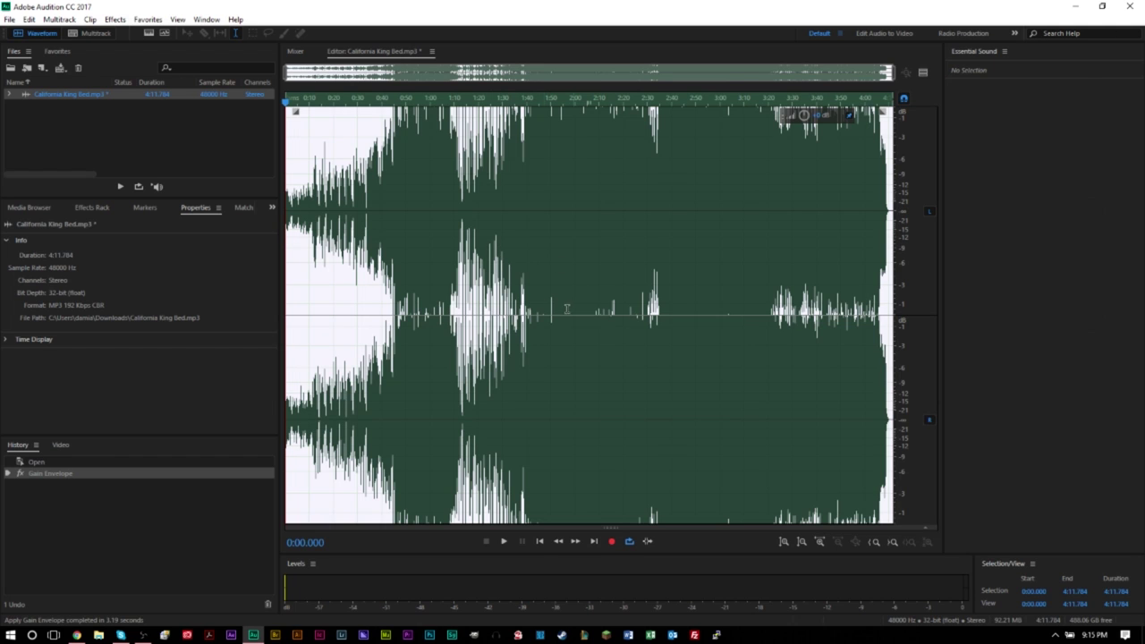
Step: Undo the Soft Bump, then try the Remove Attack, Smooth Ends and Boost Attack gain envelope presets, keeping Boost Attack
key("ctrl+z")
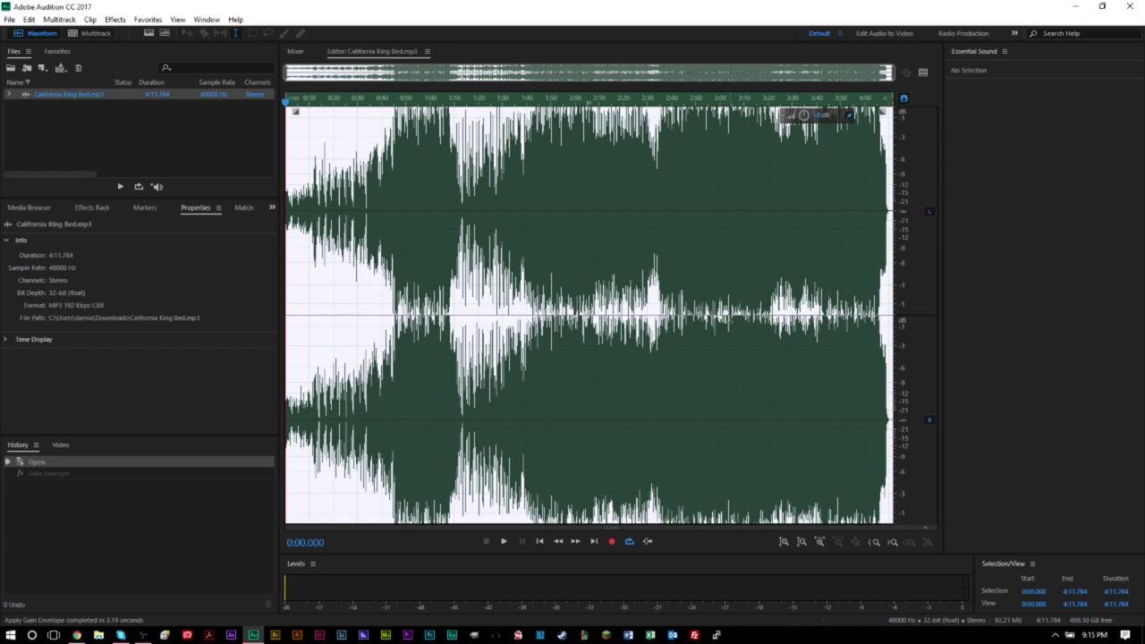
key("shift+r")
left_click(912, 238)
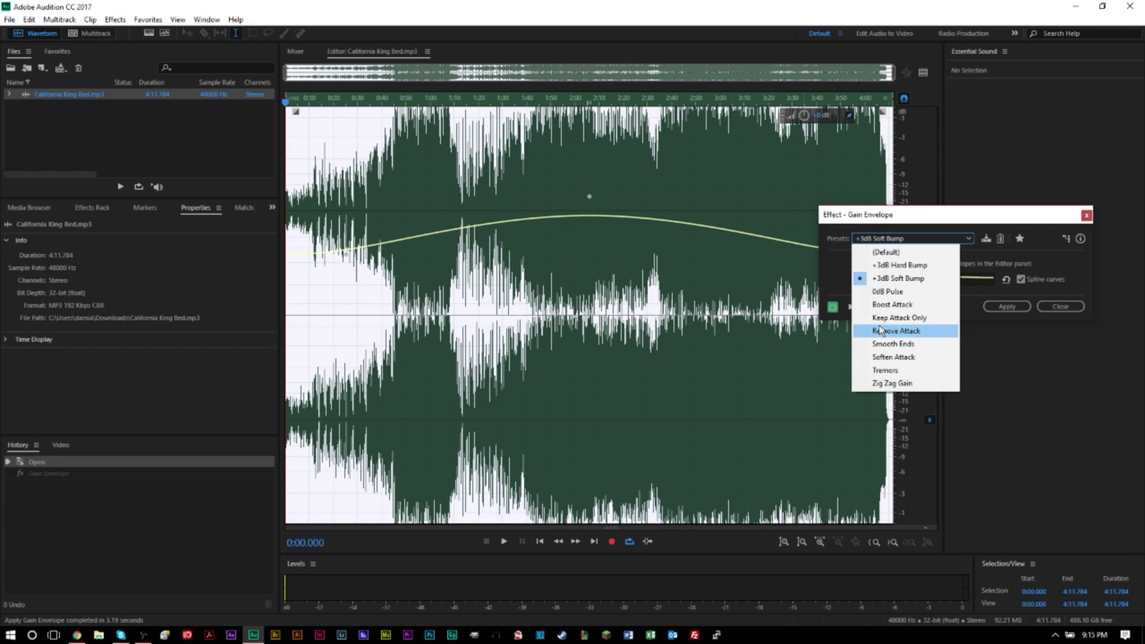
left_click(881, 330)
left_click(918, 240)
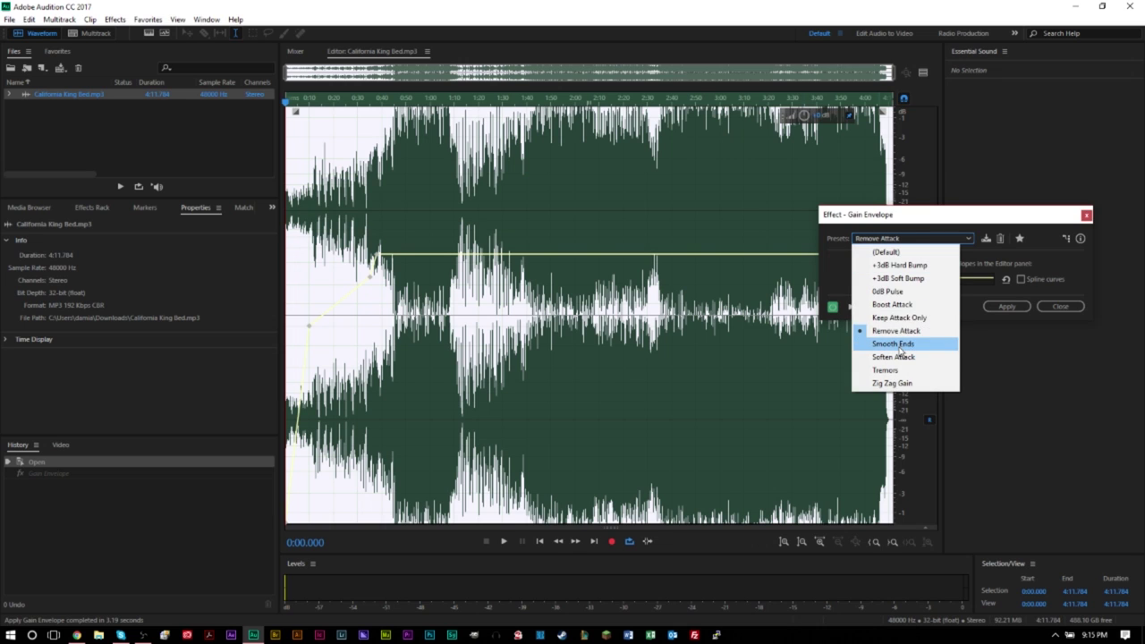
left_click(895, 343)
left_click(912, 239)
left_click(900, 304)
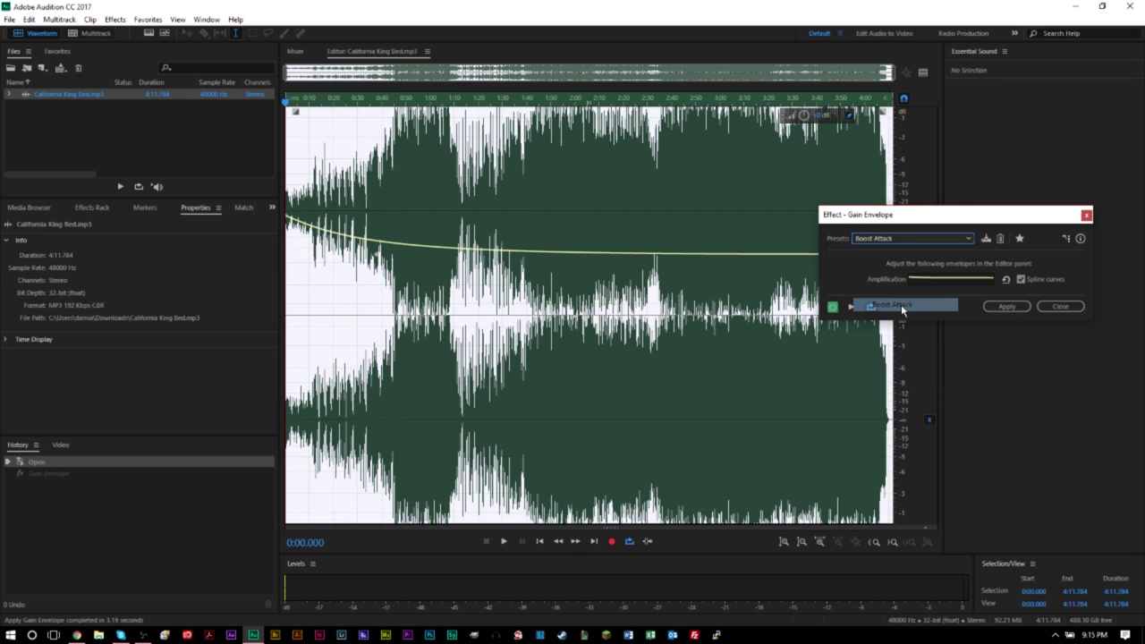
Step: Reshape the Boost Attack curve into waves: a dip near the start, a mid-song drop, and a +2.5 dB rise near the end
left_click_drag(598, 256, 575, 442)
left_click_drag(774, 442, 788, 196)
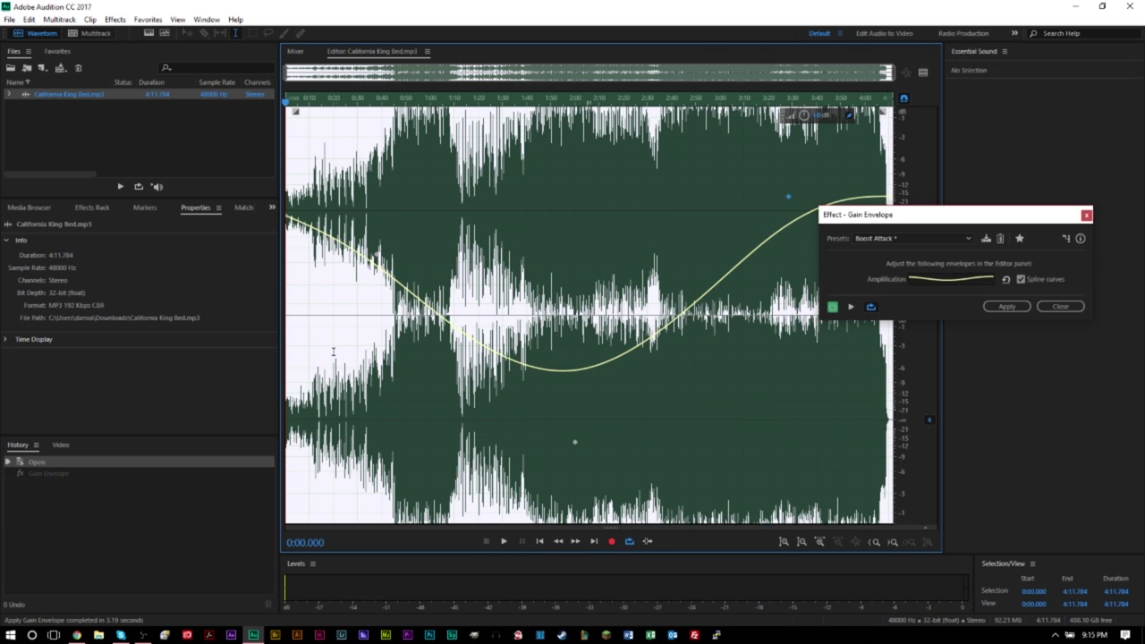
left_click_drag(364, 257, 354, 533)
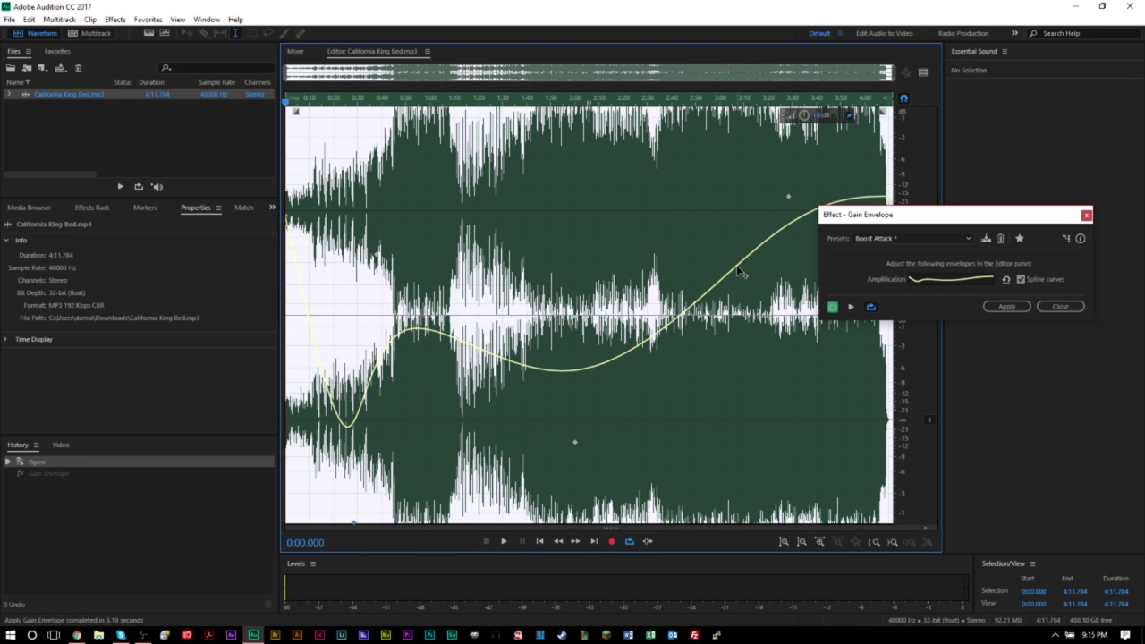
left_click_drag(740, 271, 783, 484)
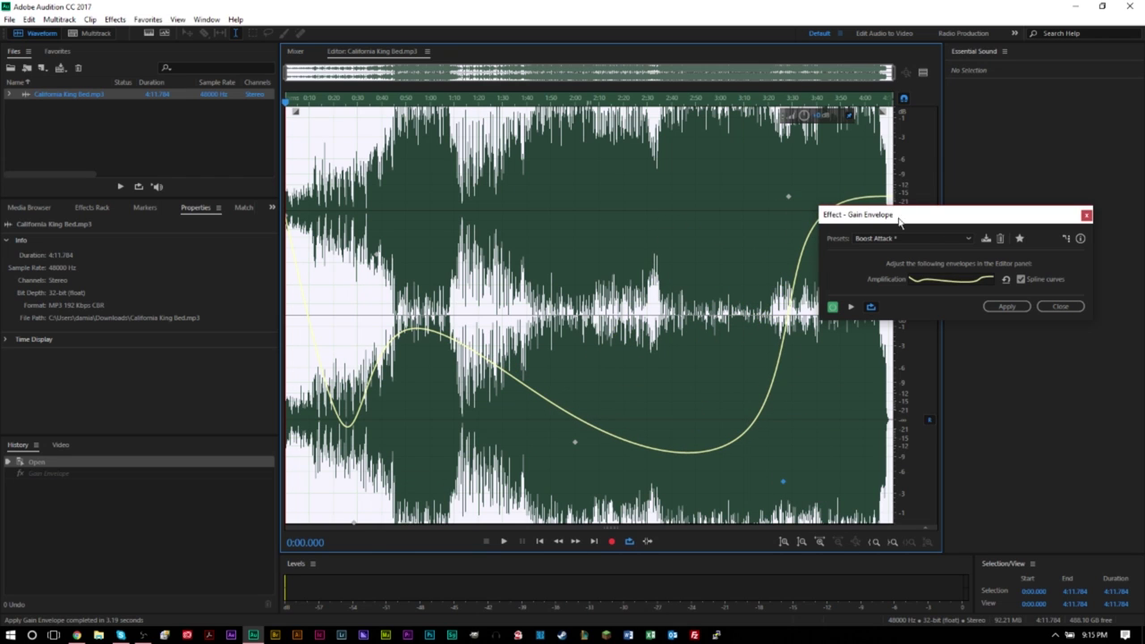
left_click_drag(894, 223, 982, 374)
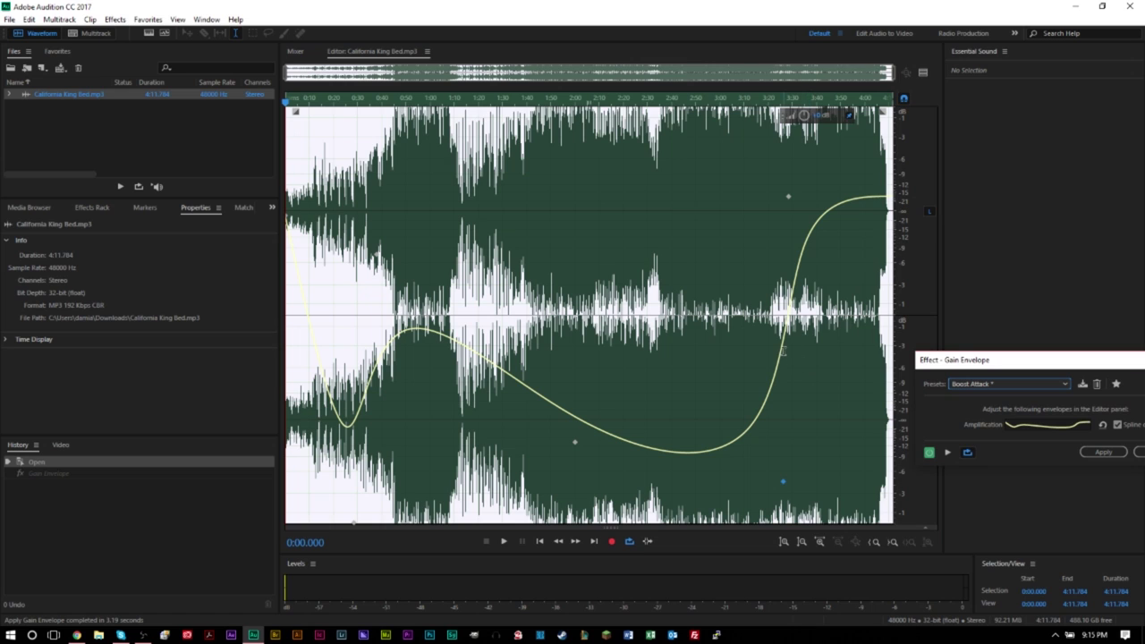
left_click_drag(786, 354, 686, 164)
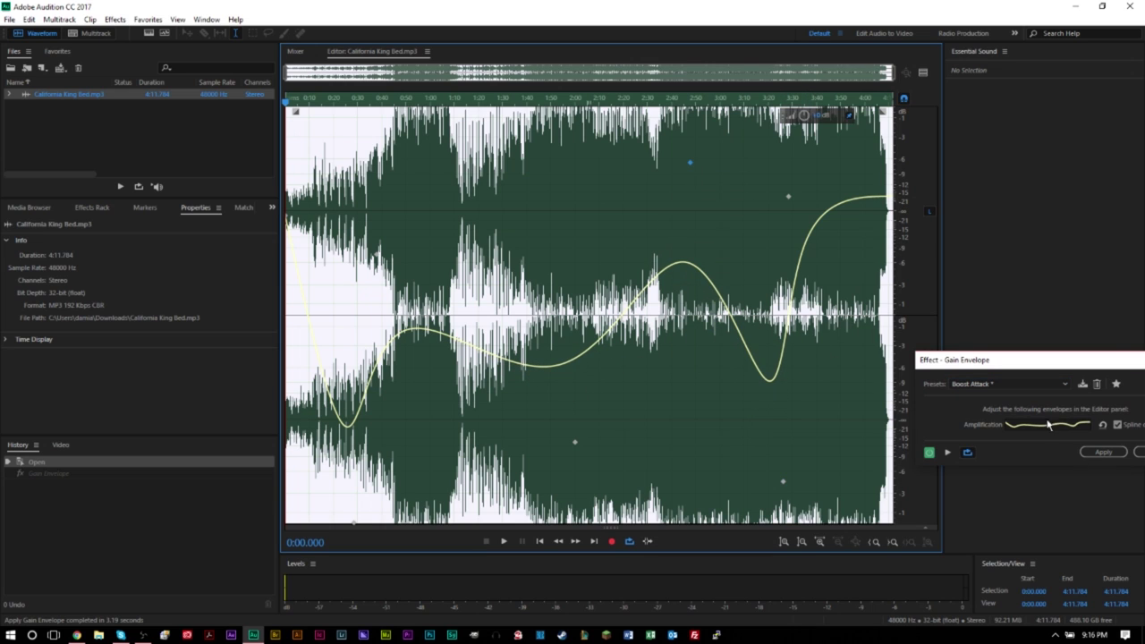
left_click(1051, 363)
Step: Apply the custom gain envelope, check it at 2:10, then undo it and park the playhead at 2:00
left_click(1105, 452)
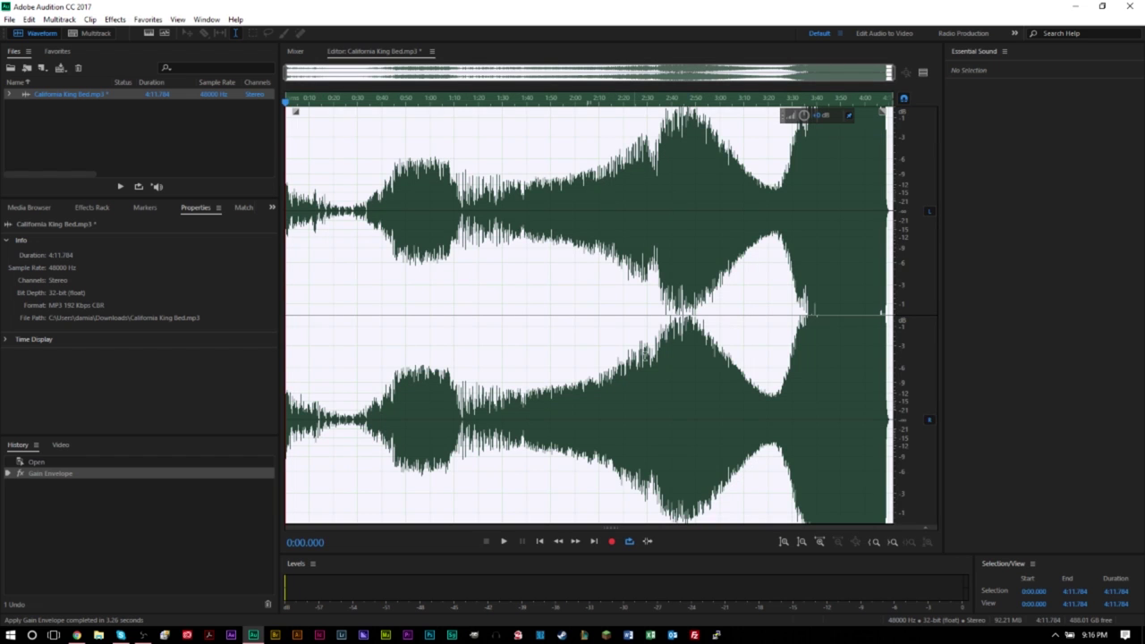
left_click(597, 312)
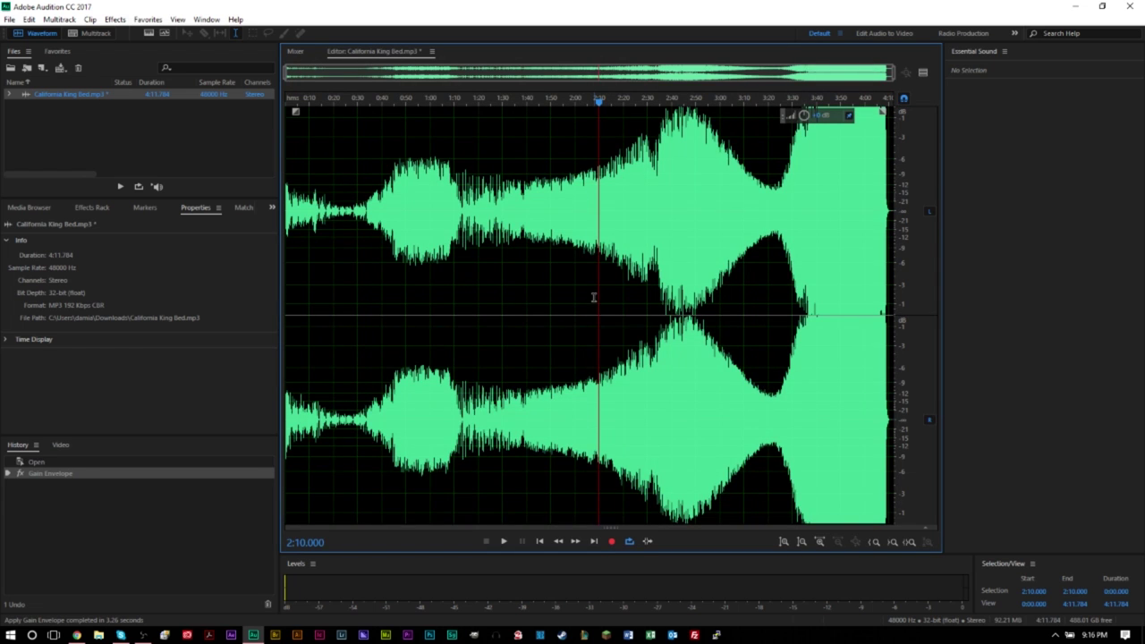
key("ctrl+z")
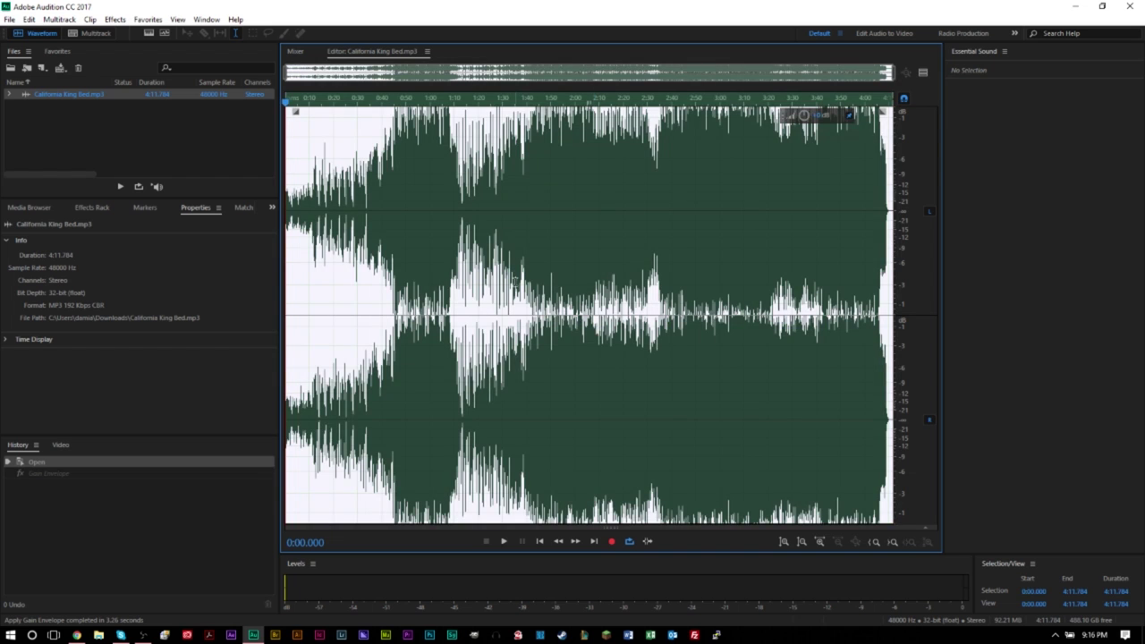
left_click(573, 292)
left_click_drag(884, 114, 773, 150)
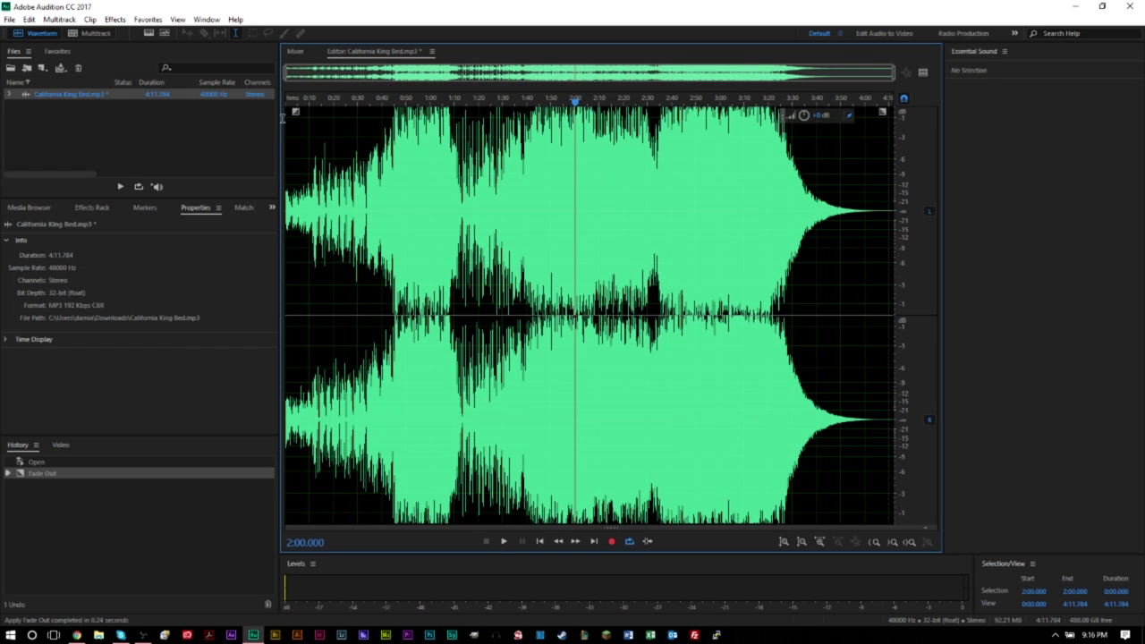
left_click_drag(296, 111, 483, 152)
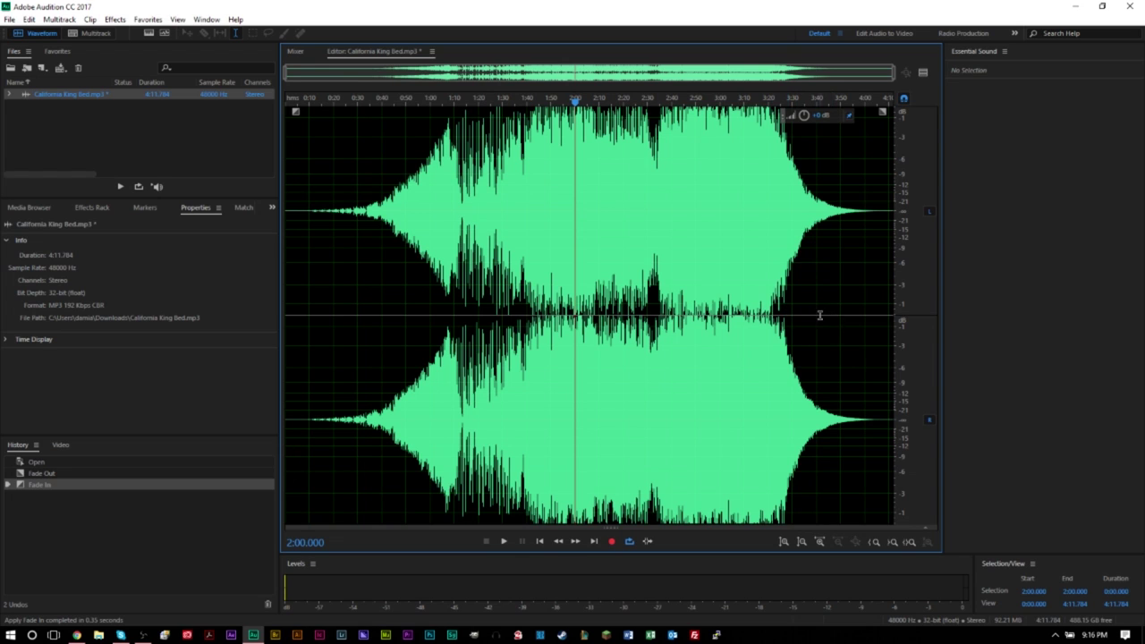
key("ctrl+z")
key("ctrl+z")
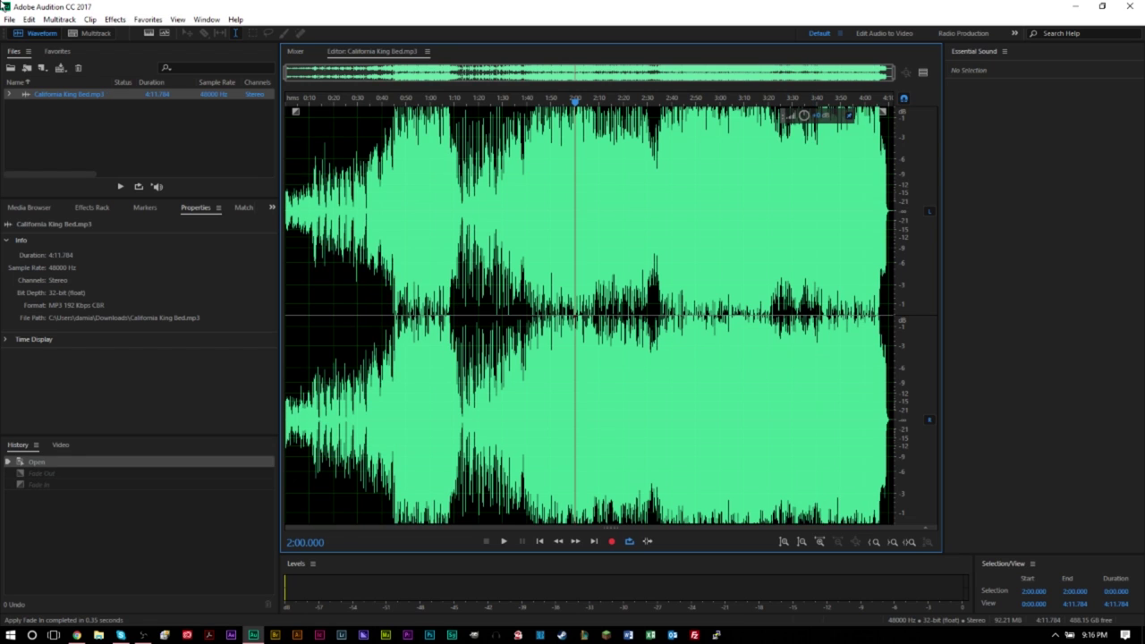
Step: Browse the Amplitude and Compression effects, select 1:40 to 3:25.376, then place the playhead at 3:30
left_click(114, 19)
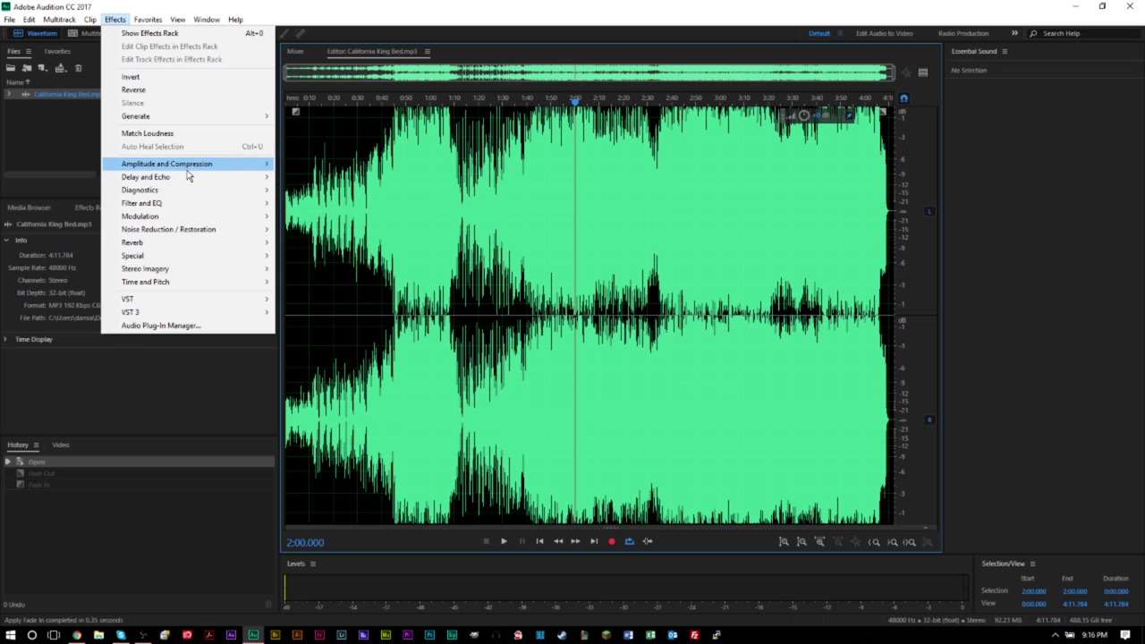
mouse_move(189, 172)
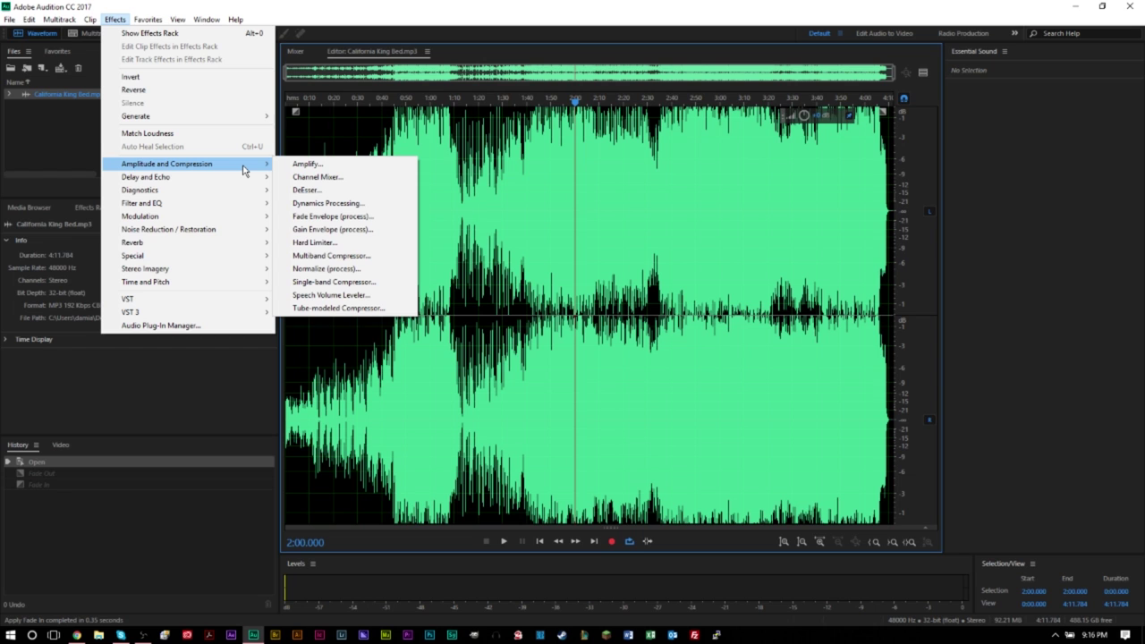
left_click_drag(527, 249, 782, 259)
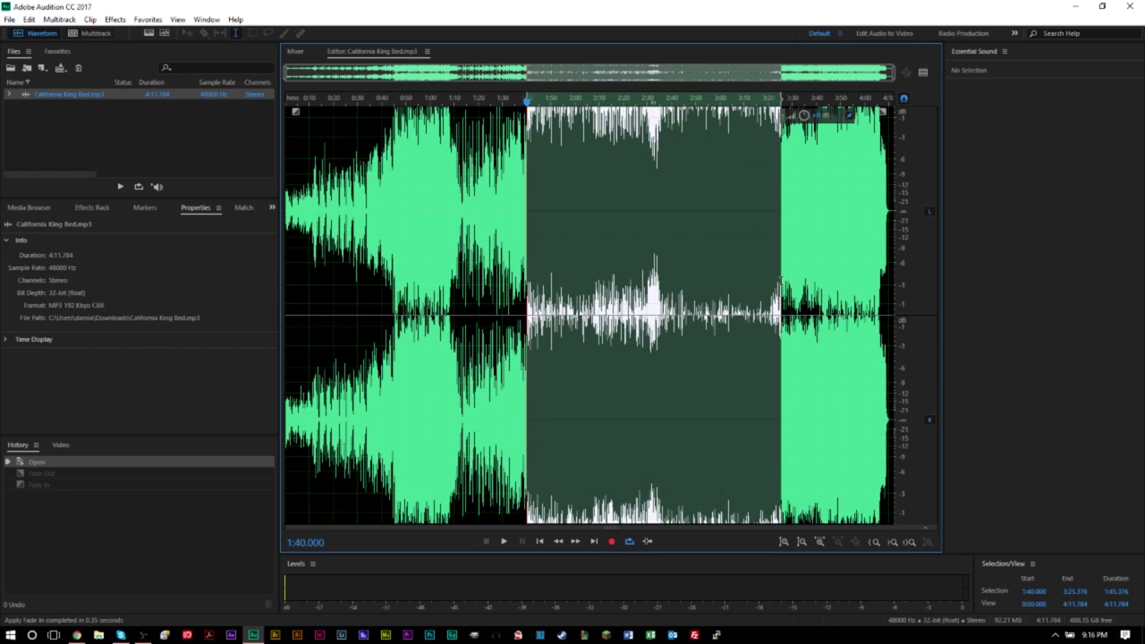
left_click(793, 350)
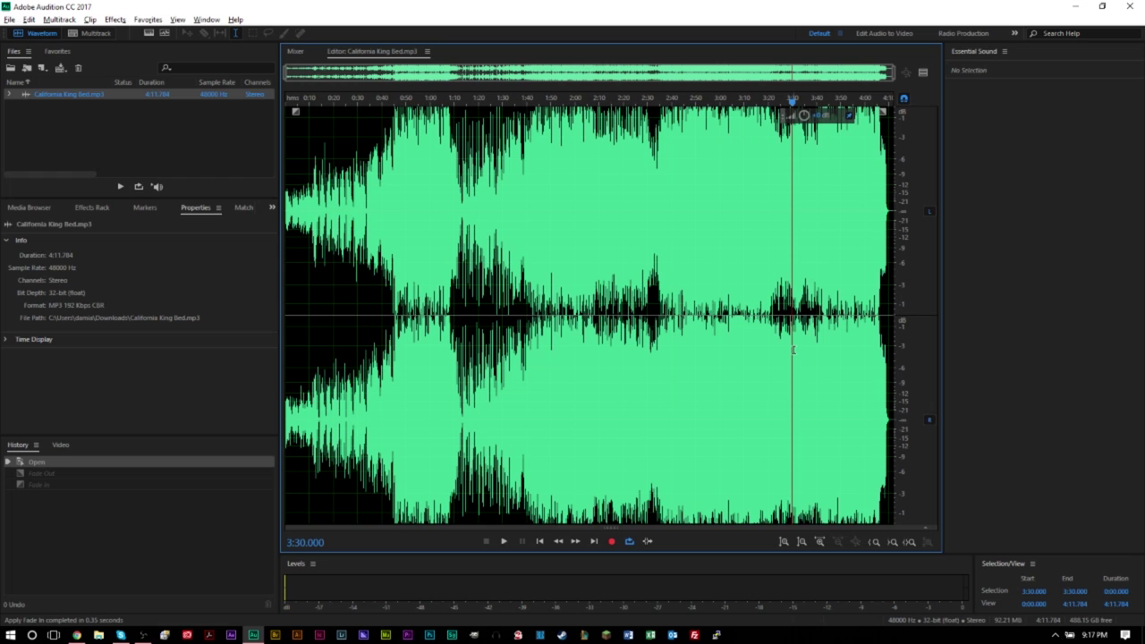